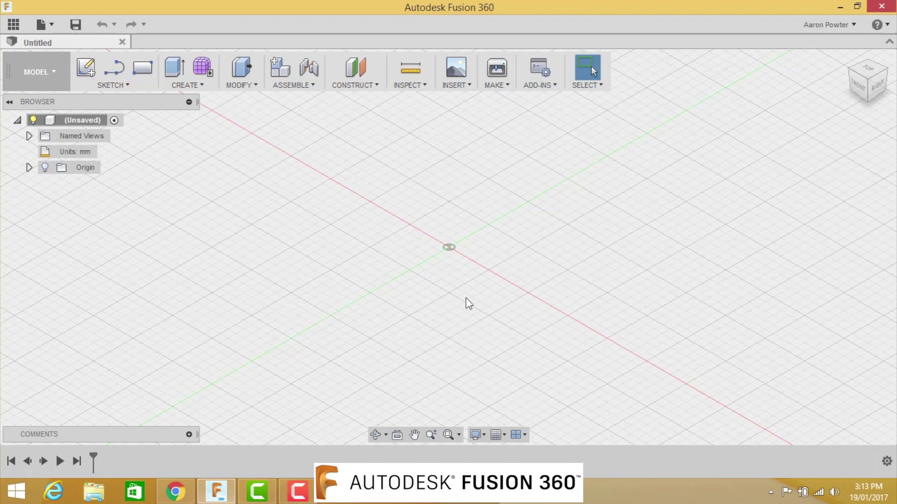
Check the preferences (Z up orientation) and the design units, leaving both unchanged.
left_click(857, 31)
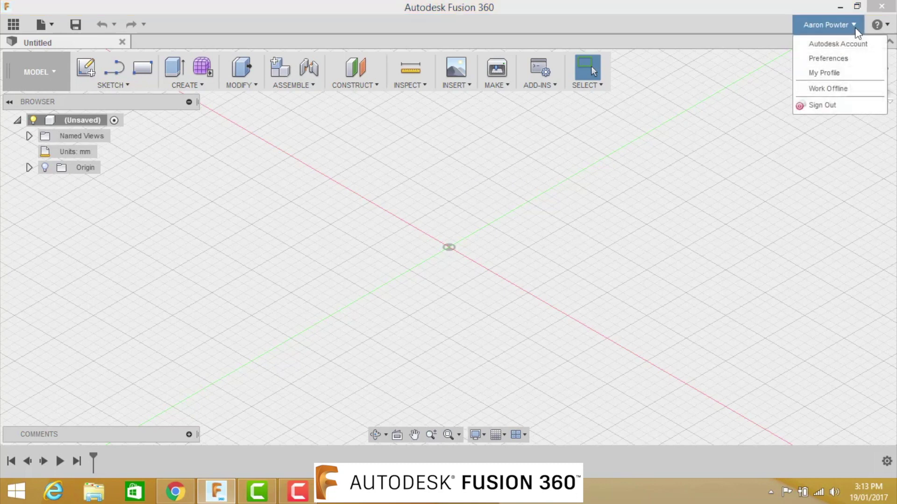
left_click(844, 60)
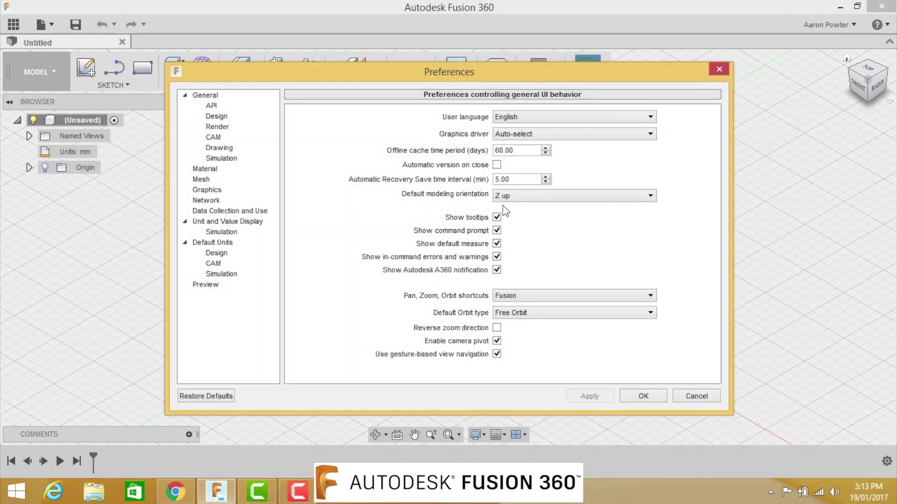
left_click(646, 202)
left_click(636, 217)
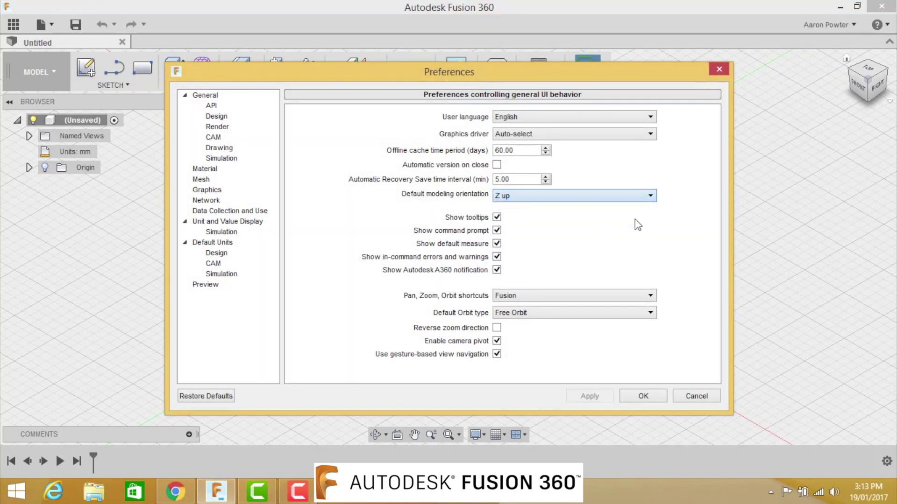
left_click(695, 396)
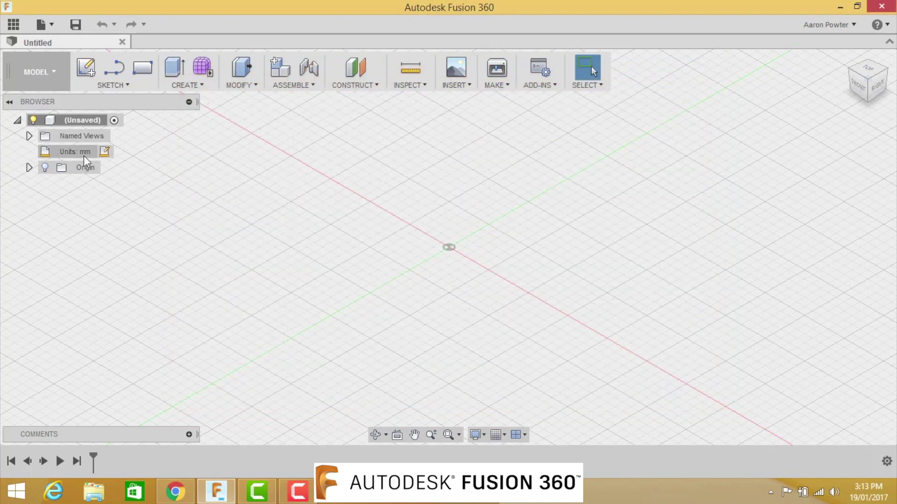
left_click(105, 151)
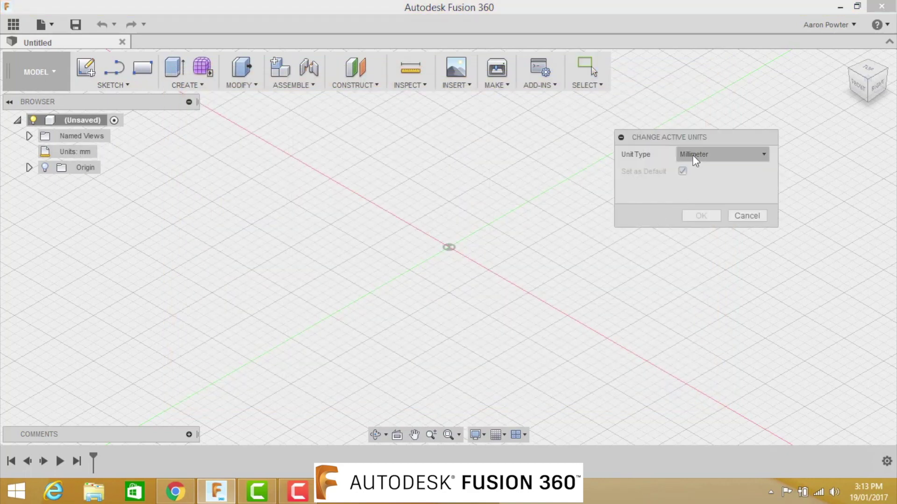
left_click(750, 216)
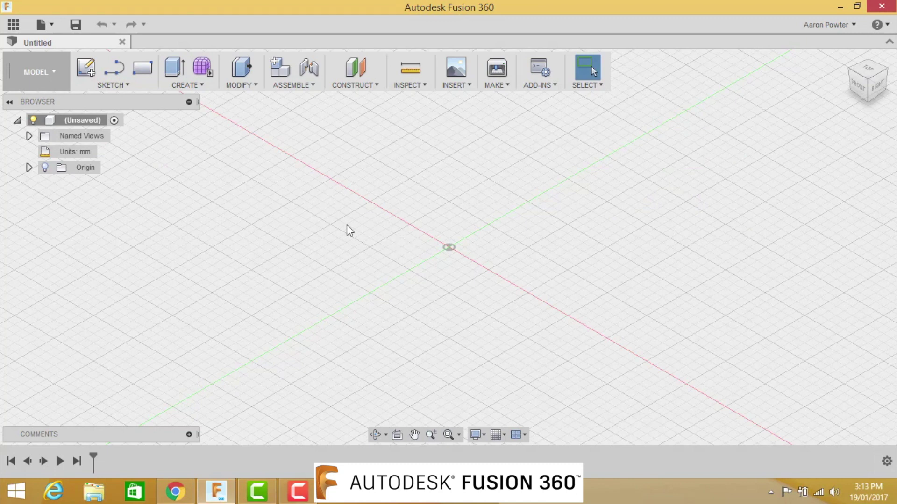
Start a sketch on the horizontal plane and draw a 20 mm line up from the origin.
left_click(85, 69)
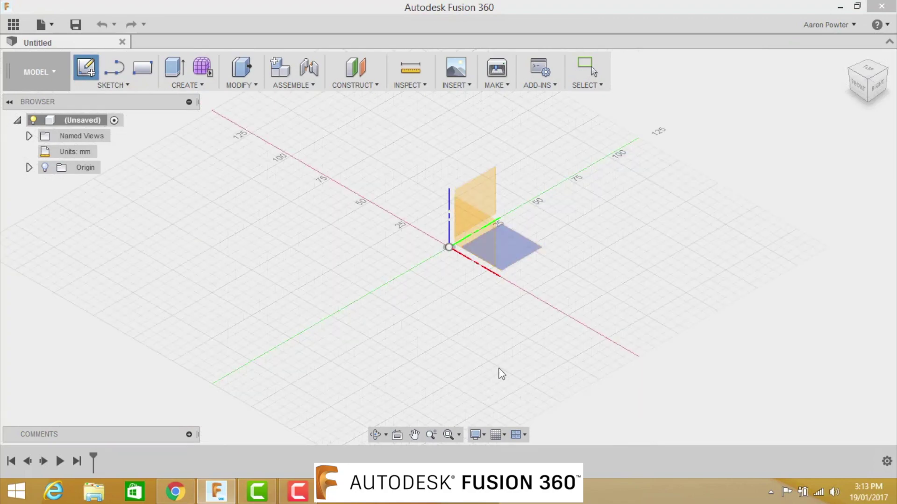
left_click(528, 257)
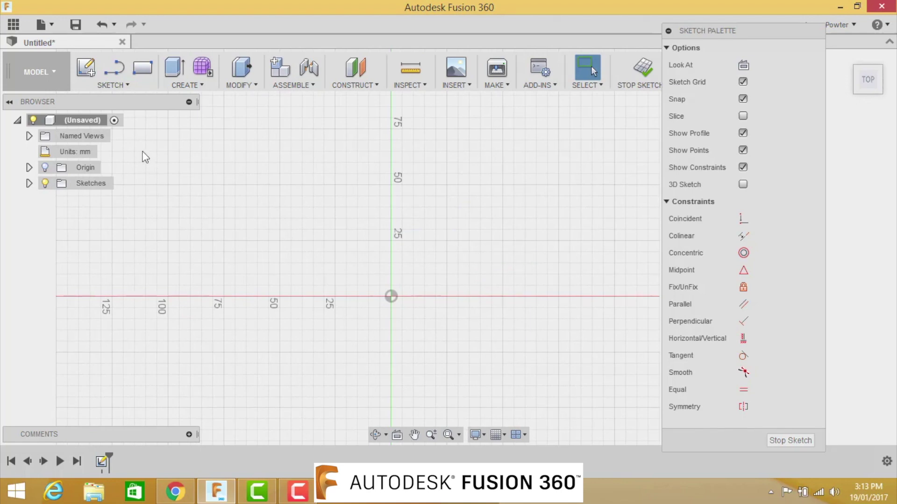
left_click(123, 89)
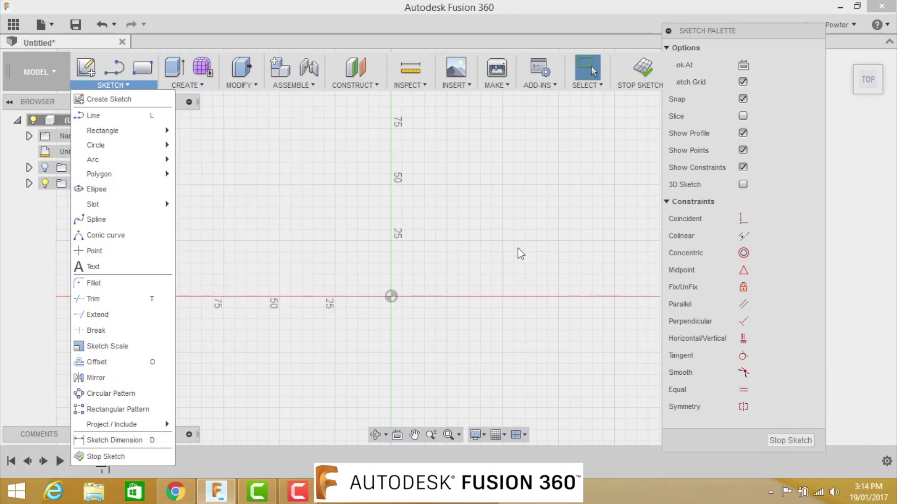
left_click(518, 248)
key("l")
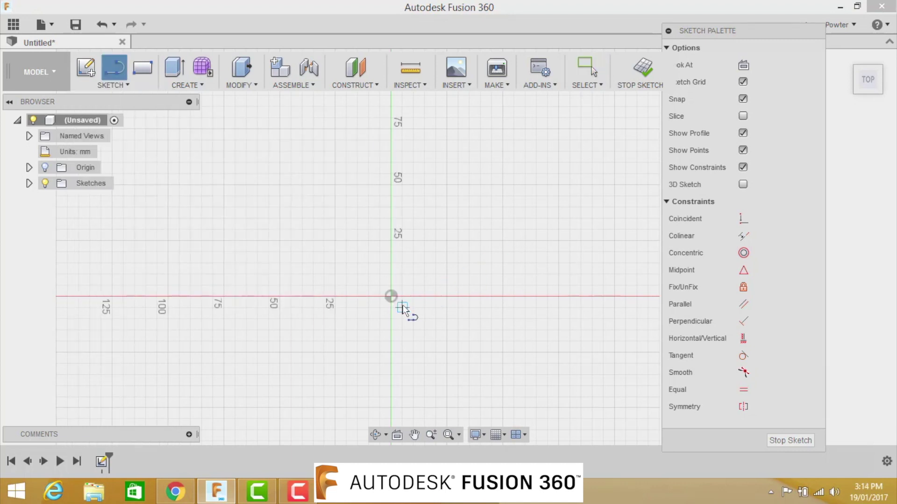
left_click(391, 297)
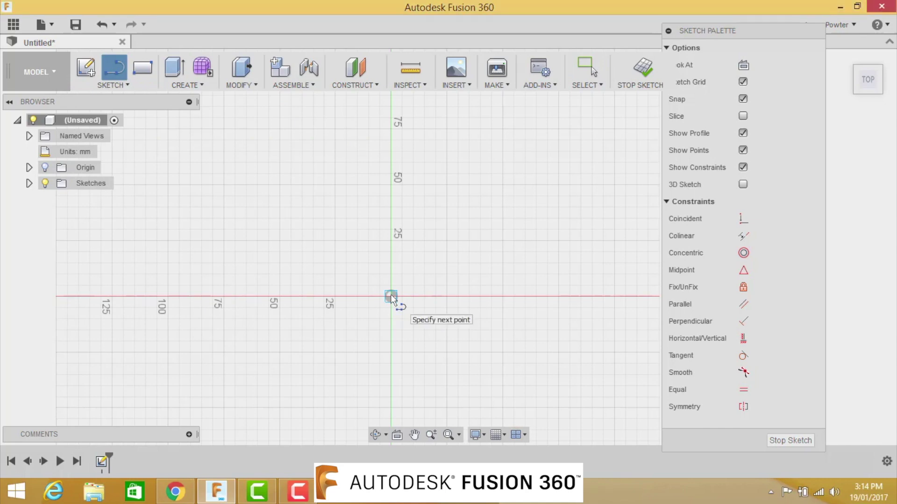
scroll(392, 297, "up", 1)
scroll(391, 298, "up", 3)
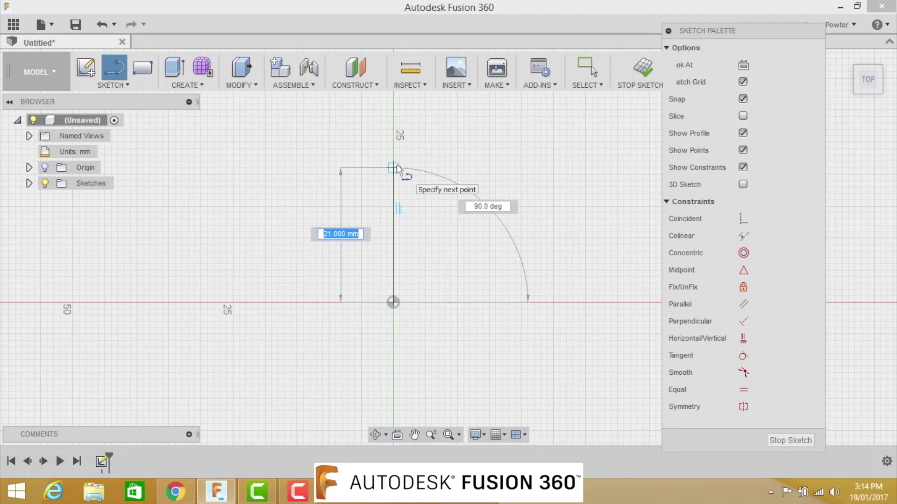
type("20")
key("Return")
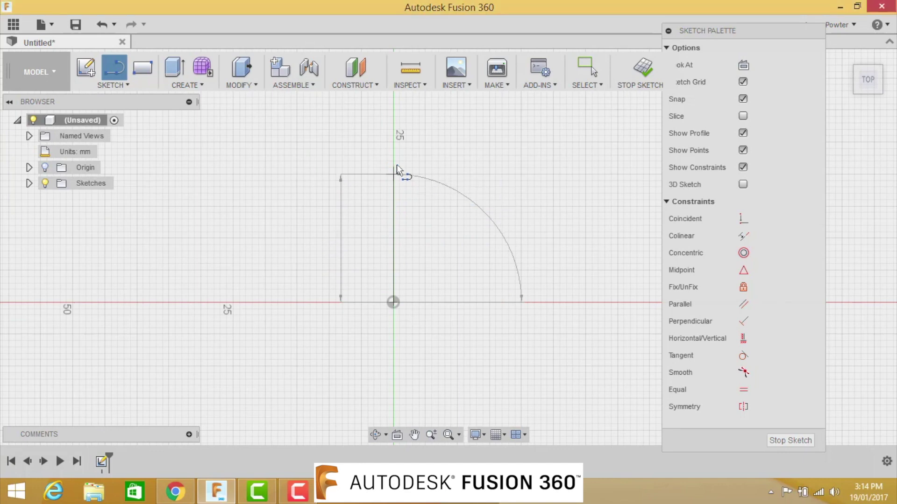
key("Escape")
Add a 7.5 mm line to the right, then a 30 mm line down.
key("l")
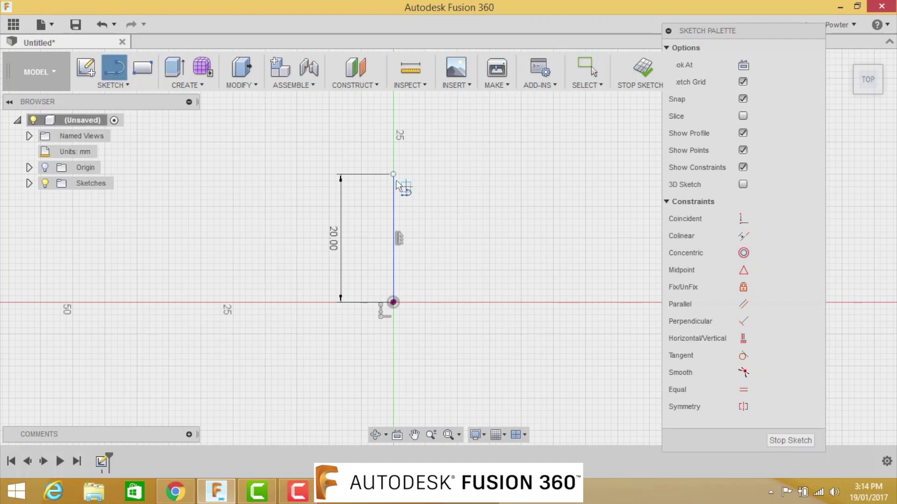
left_click(394, 174)
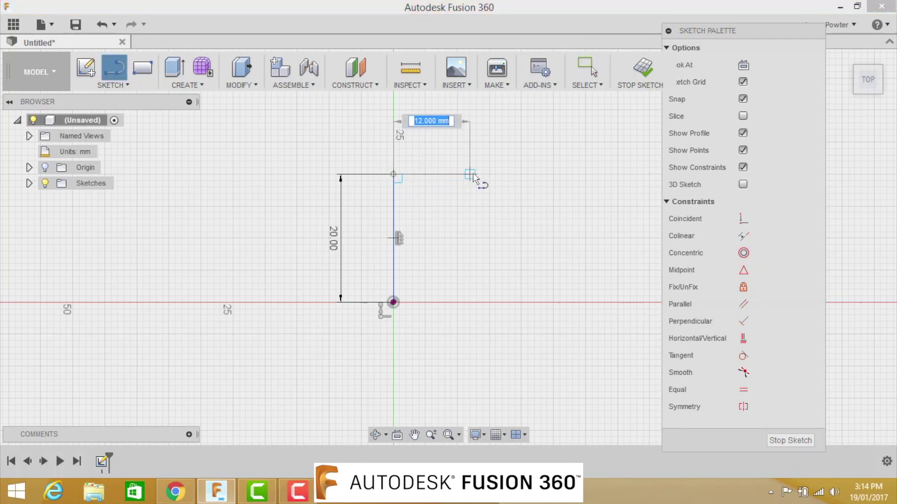
type("7.5")
key("Tab")
key("Return")
key("Escape")
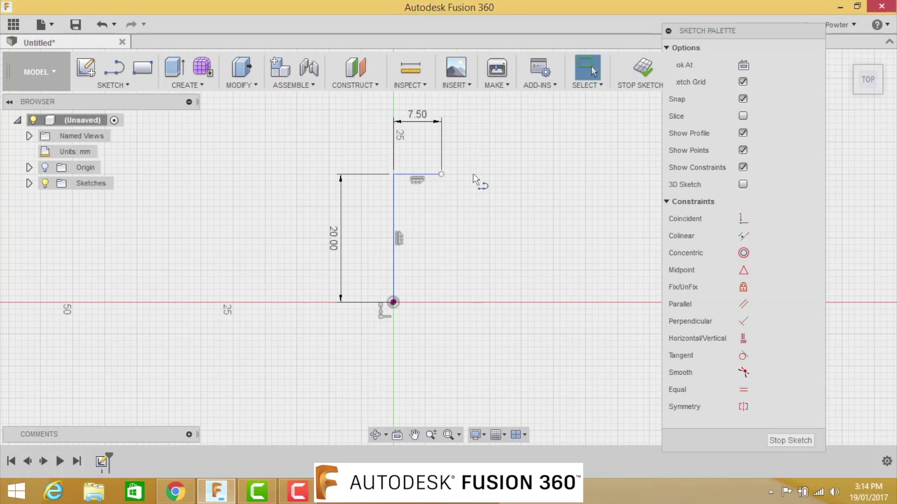
key("l")
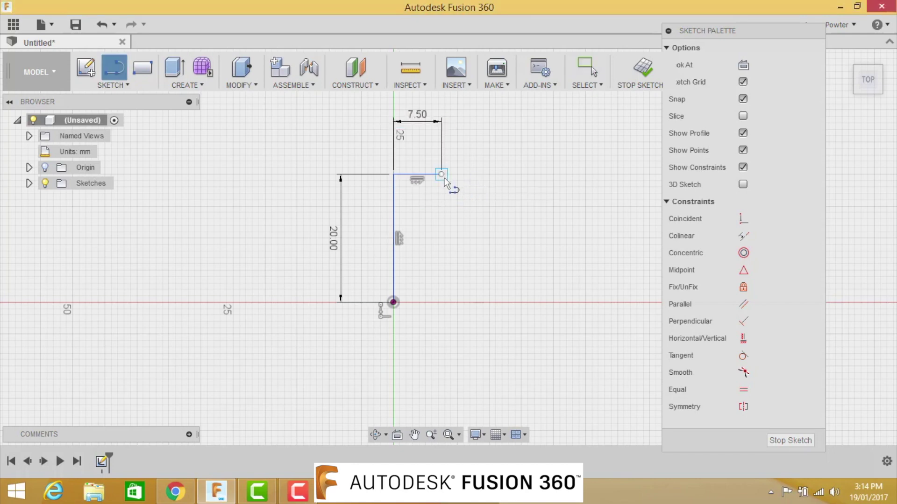
left_click(440, 174)
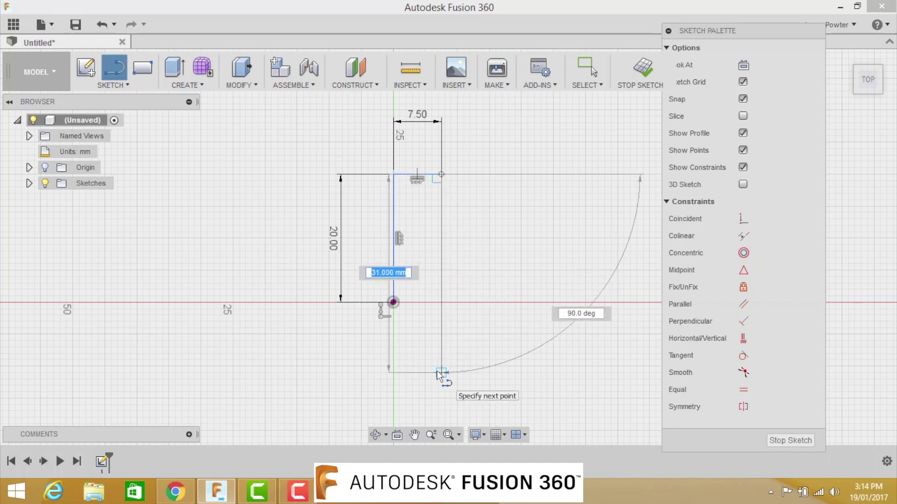
type("30")
key("Tab")
key("Return")
key("Escape")
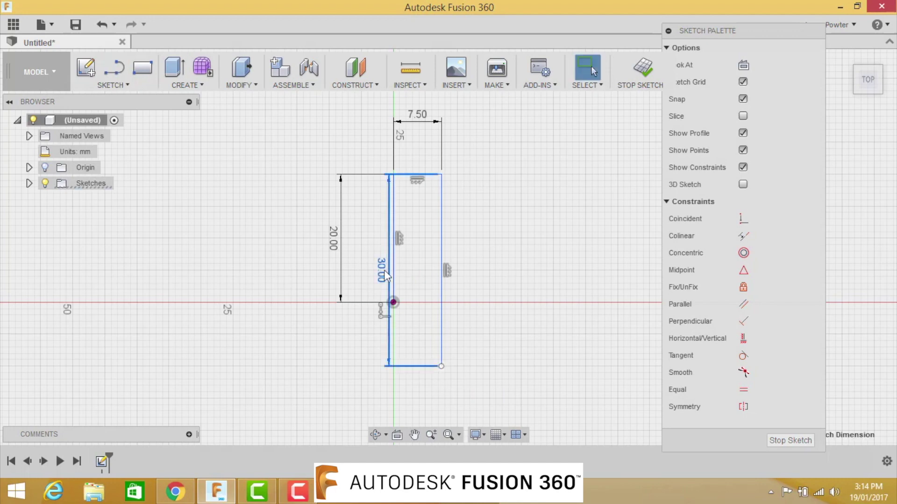
Move the 30.00, 7.50 and 20.00 dimension labels neatly beside their lines.
left_click_drag(382, 271, 475, 266)
scroll(442, 368, "up", 2)
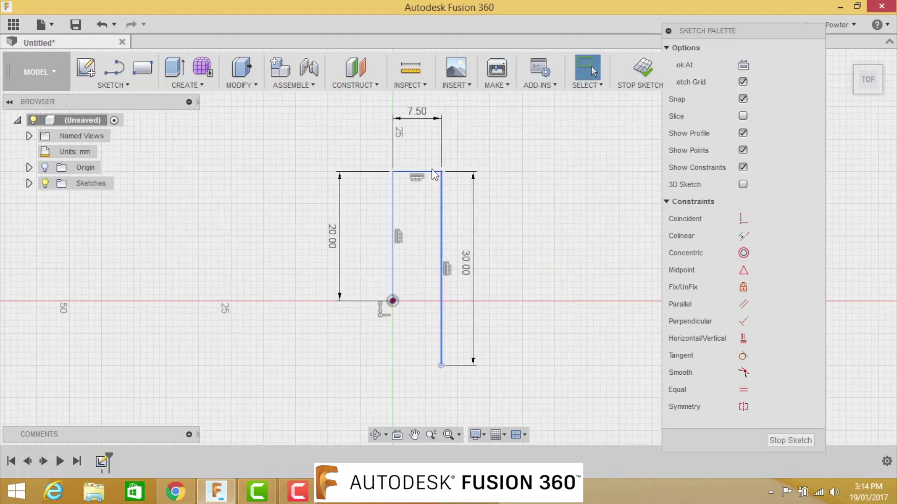
left_click_drag(423, 126, 424, 148)
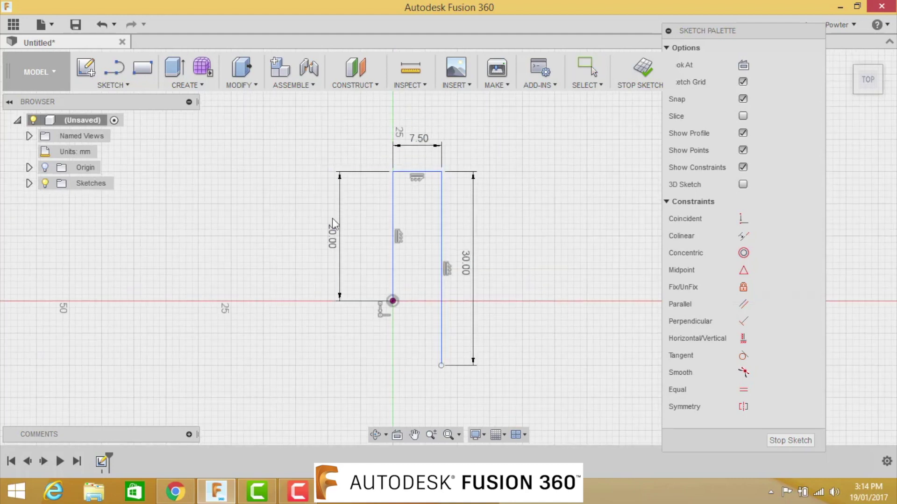
left_click_drag(350, 238, 369, 239)
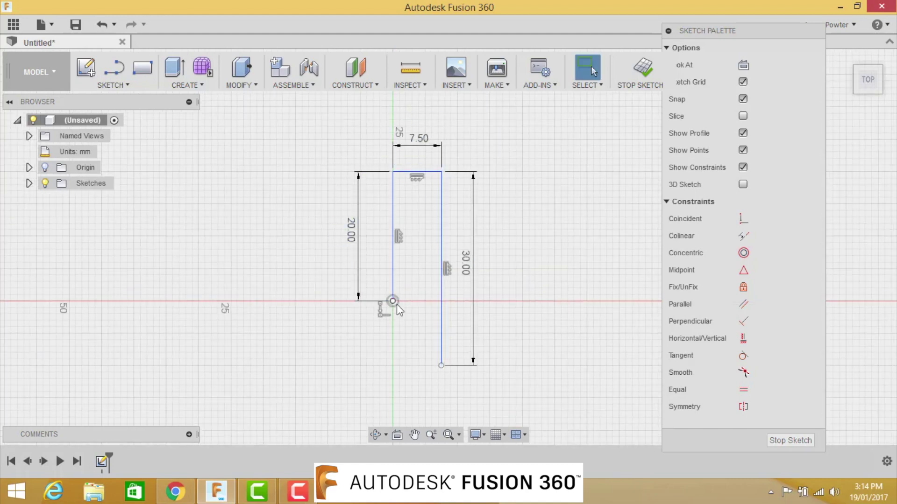
Draw a 6.5 mm bottom line from the bottom-right corner and tuck its dimension close.
key("l")
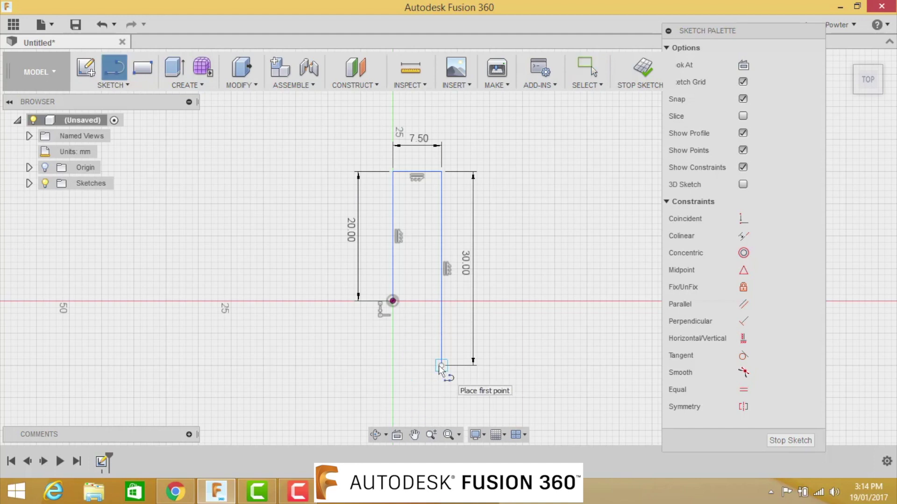
left_click(441, 366)
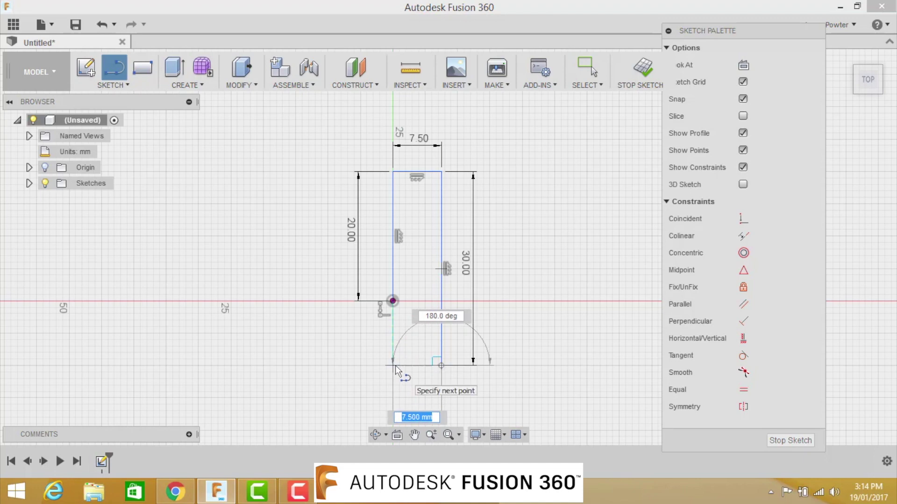
type("6.5")
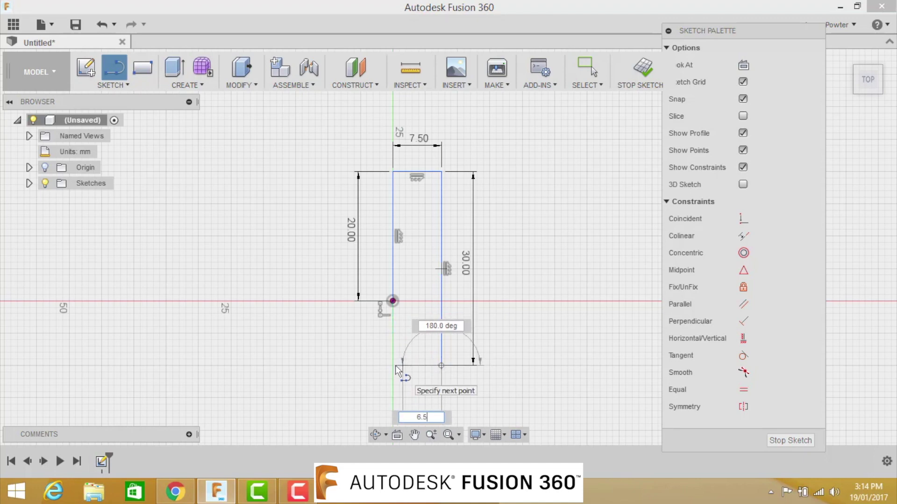
key("Tab")
key("Return")
key("Escape")
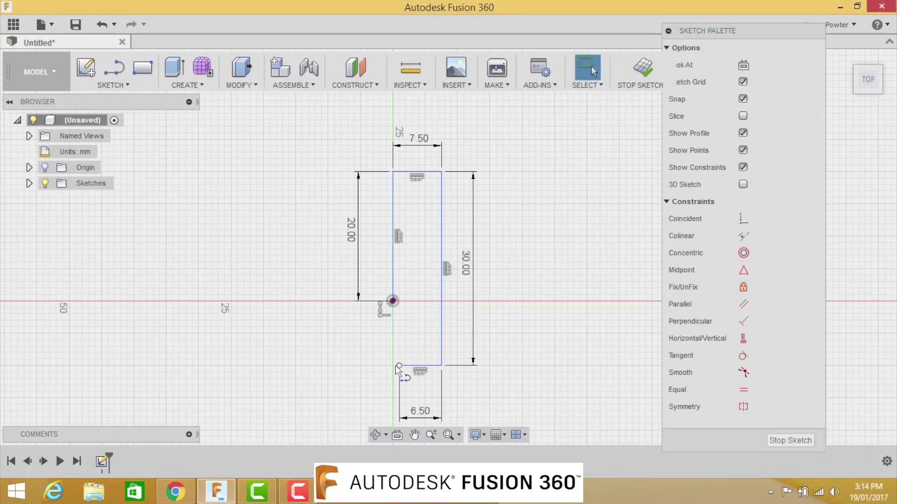
left_click_drag(417, 404, 416, 398)
Draw a 22 mm vertical line up from the bottom line's left end.
key("l")
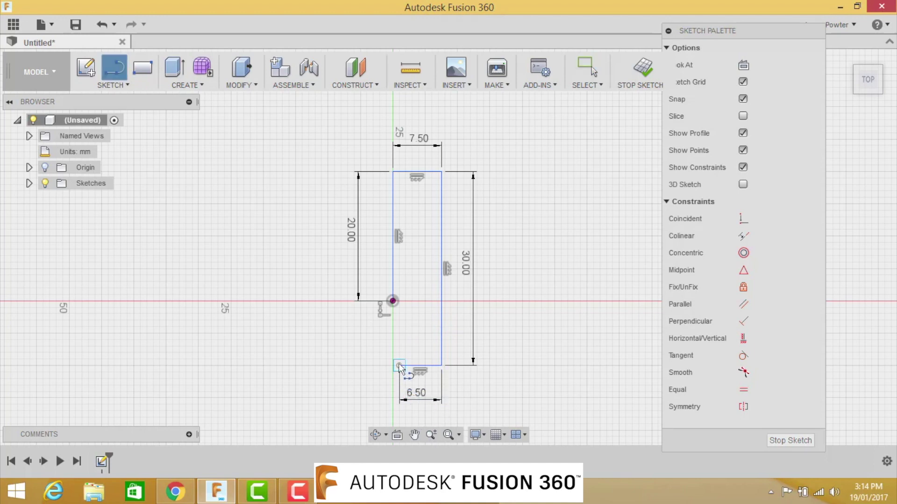
left_click(400, 366)
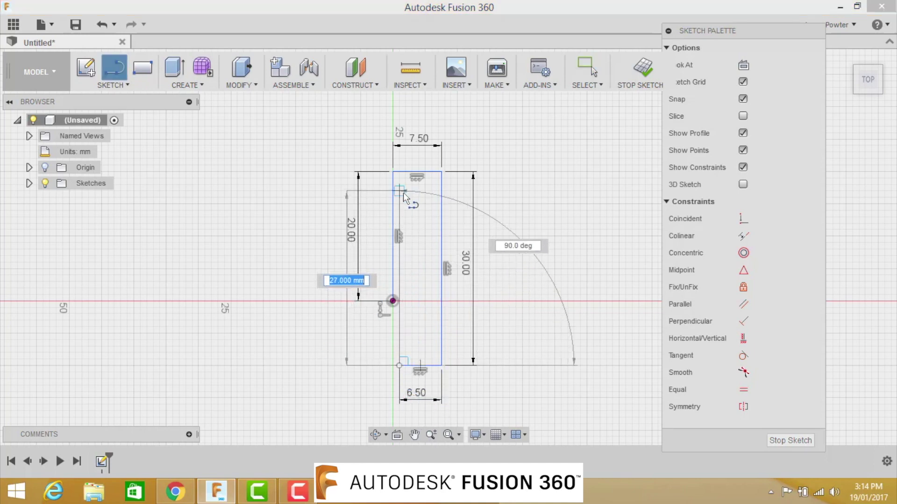
type("22")
key("Return")
key("Escape")
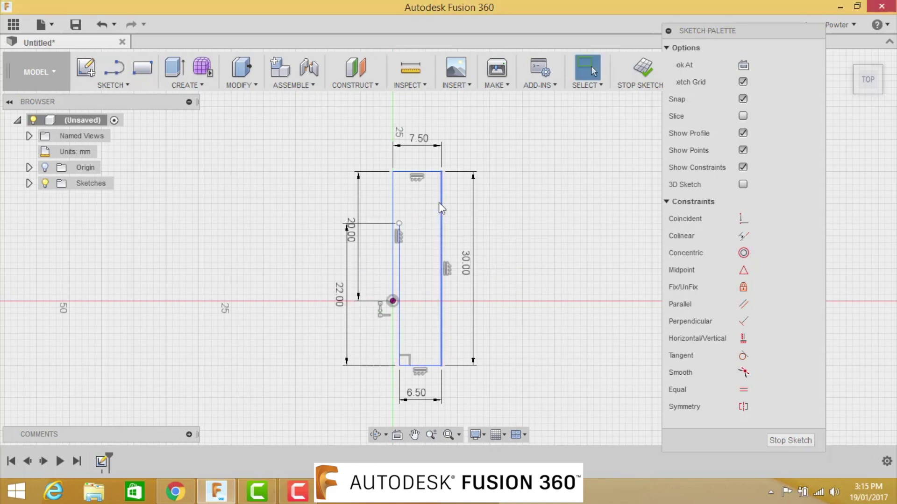
Add a 5.5 mm horizontal top line and a vertical line down to the horizontal axis.
key("l")
left_click(399, 223)
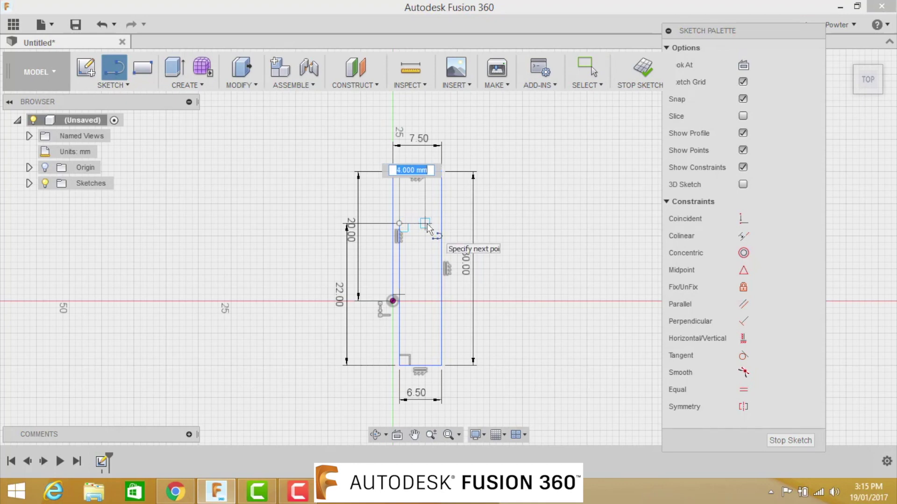
type("5.5")
key("Tab")
key("Return")
key("Escape")
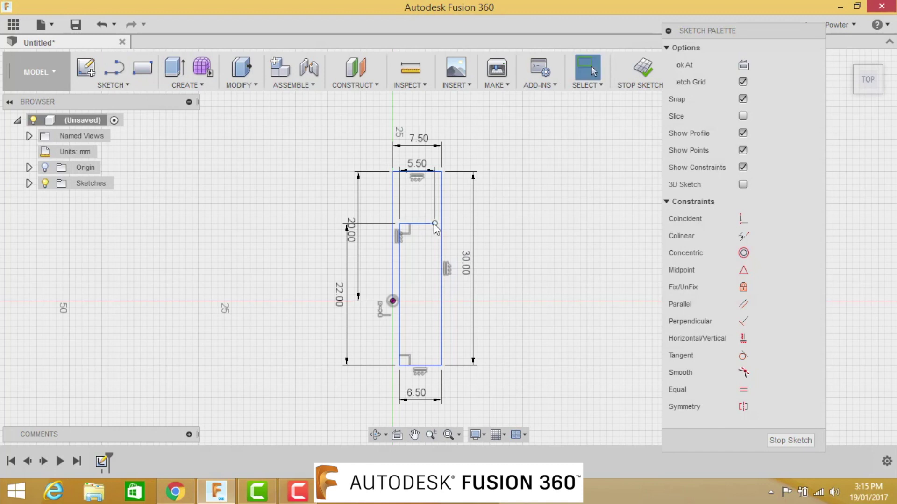
key("l")
left_click(435, 224)
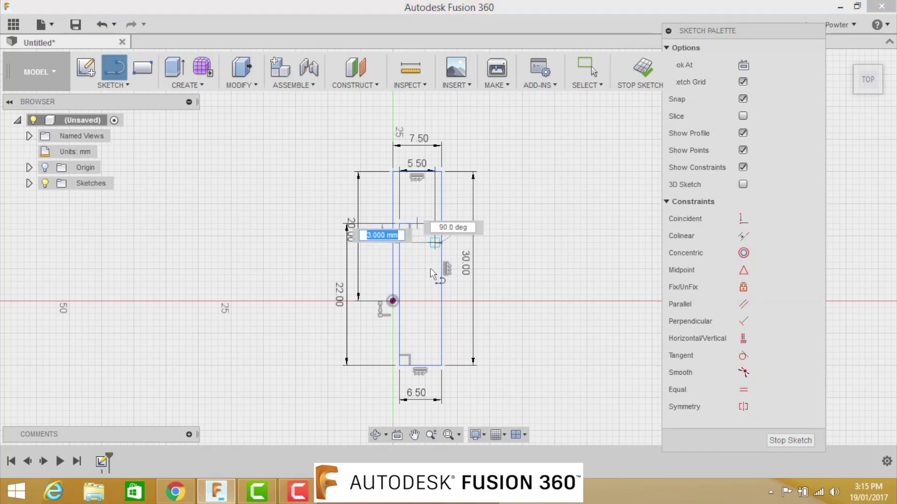
left_click(434, 302)
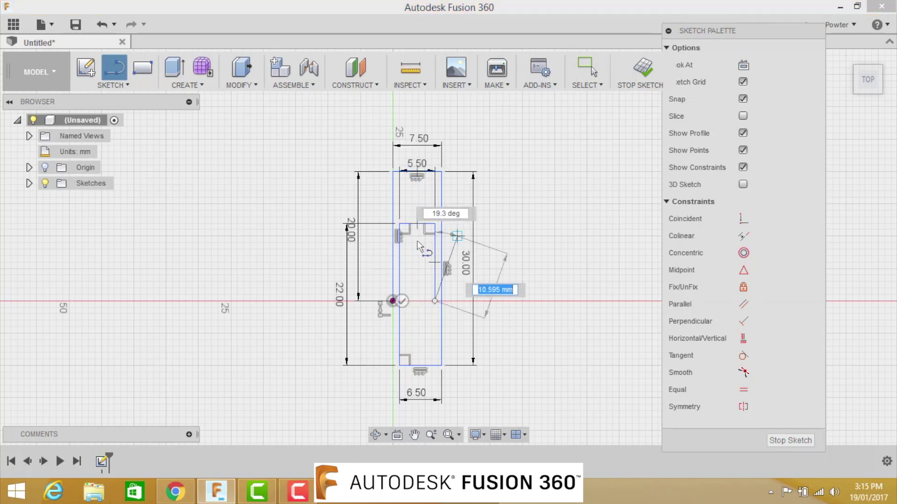
Move the 5.50 dimension label down and recentre the outline in view.
key("Escape")
key("Escape")
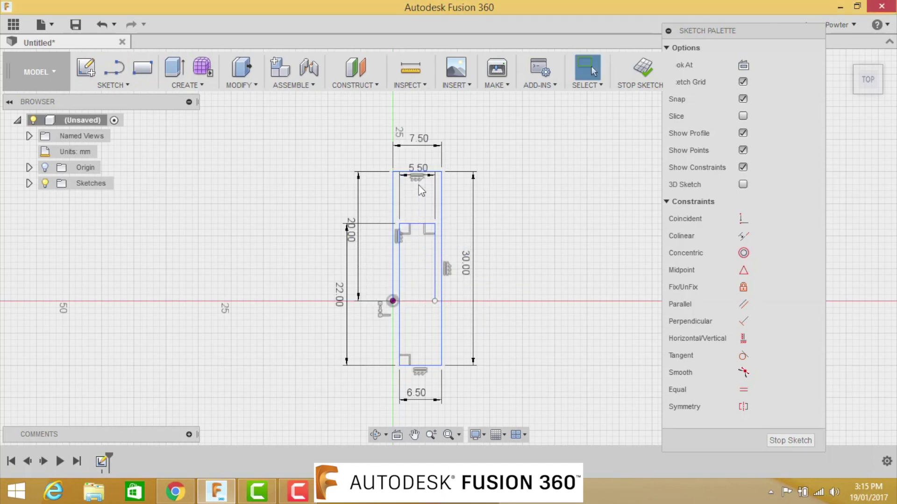
left_click_drag(419, 187, 419, 201)
scroll(464, 310, "up", 2)
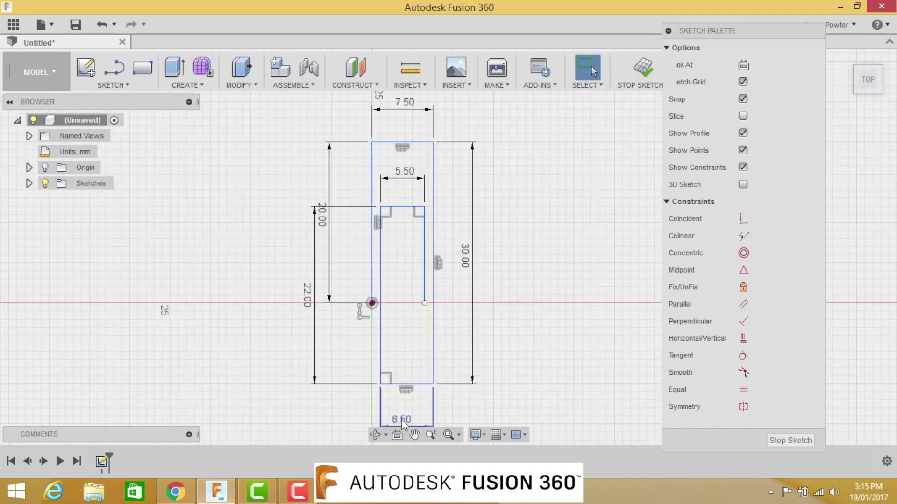
middle_click_drag(405, 410, 367, 423)
Fillet both top outer corners with radius 7.5/2 (3.75 mm).
left_click(136, 86)
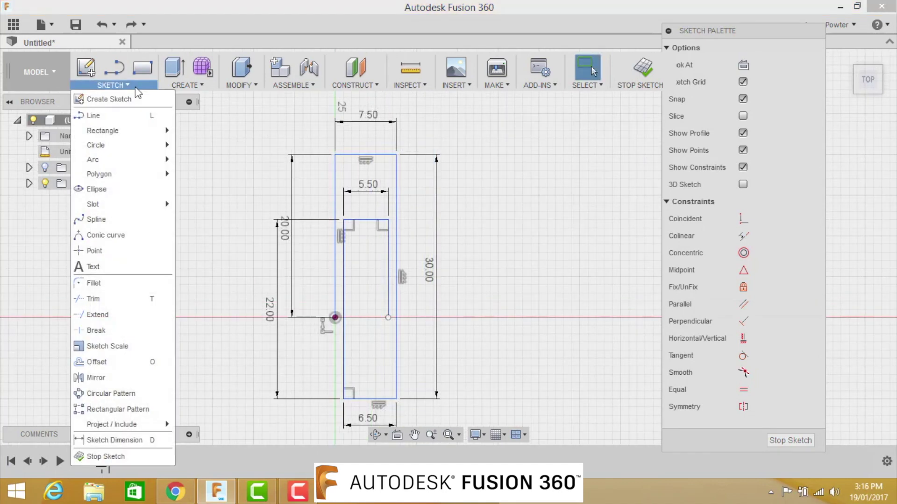
left_click(133, 86)
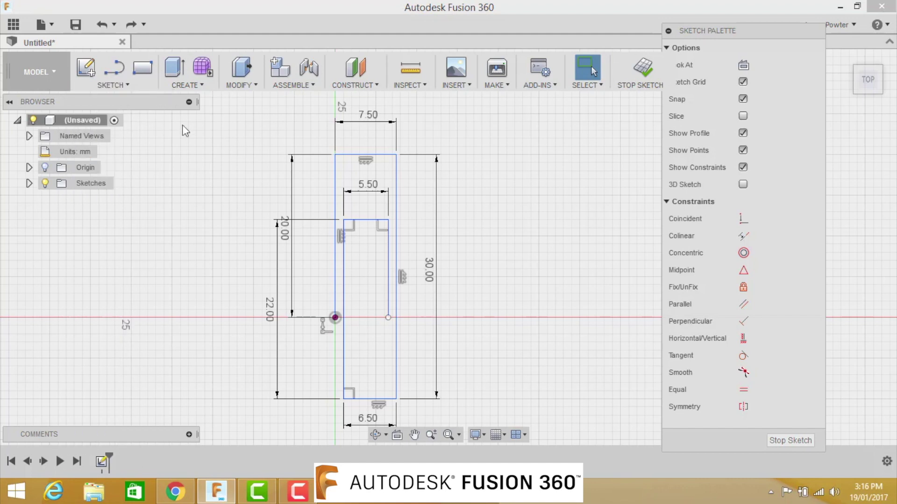
left_click(133, 86)
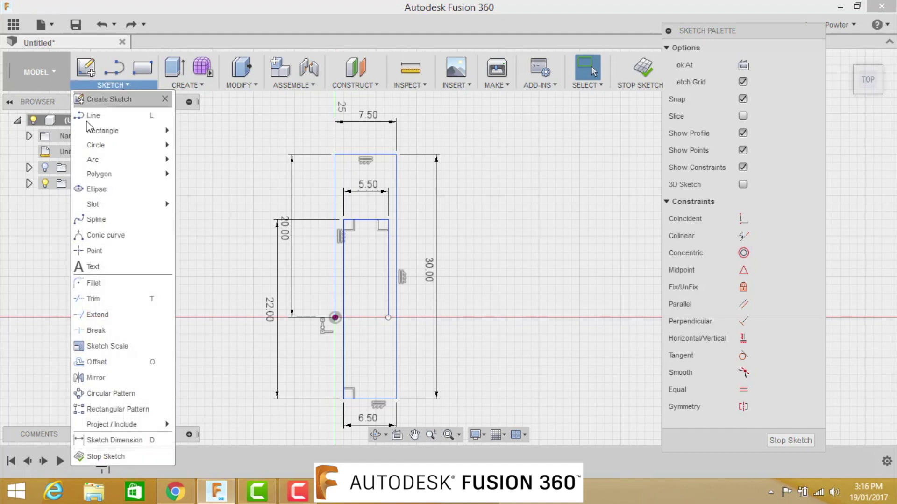
left_click(95, 283)
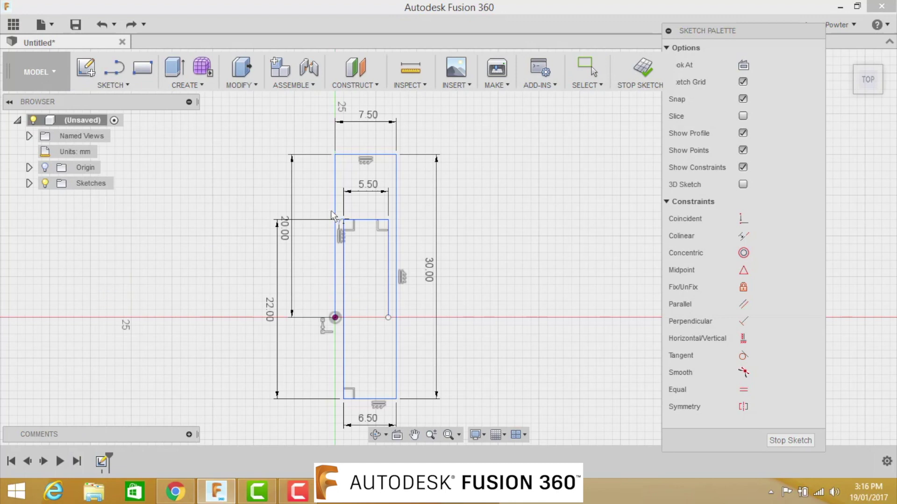
left_click(335, 161)
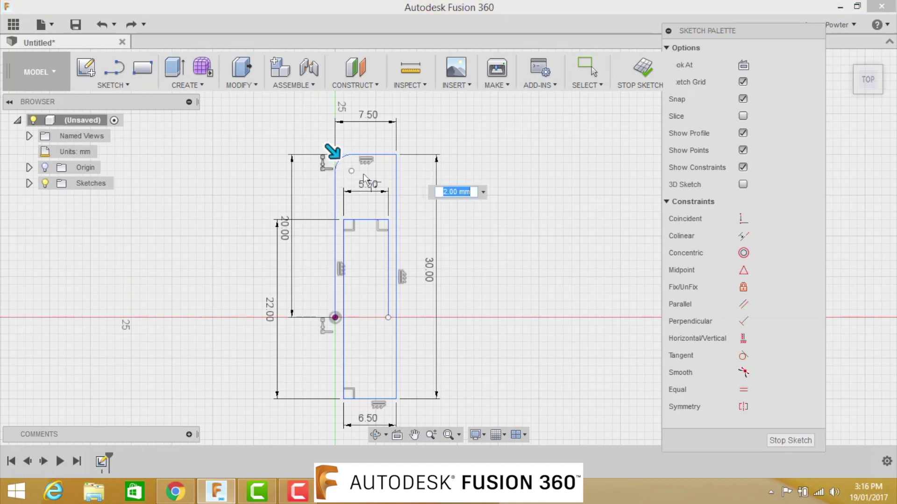
left_click(395, 157)
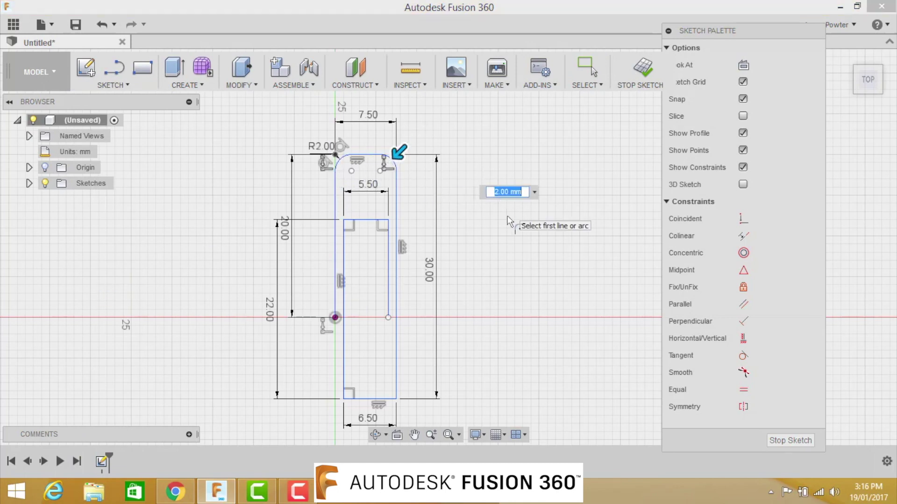
type("7.5/2")
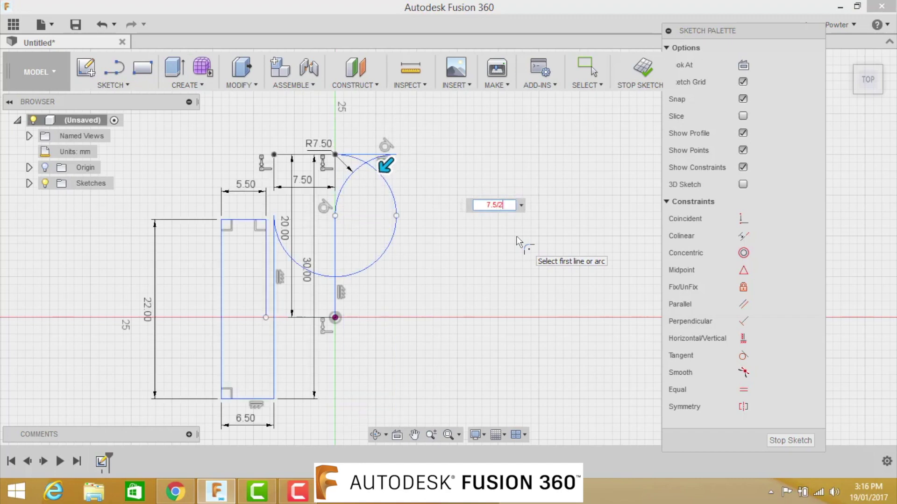
key("Return")
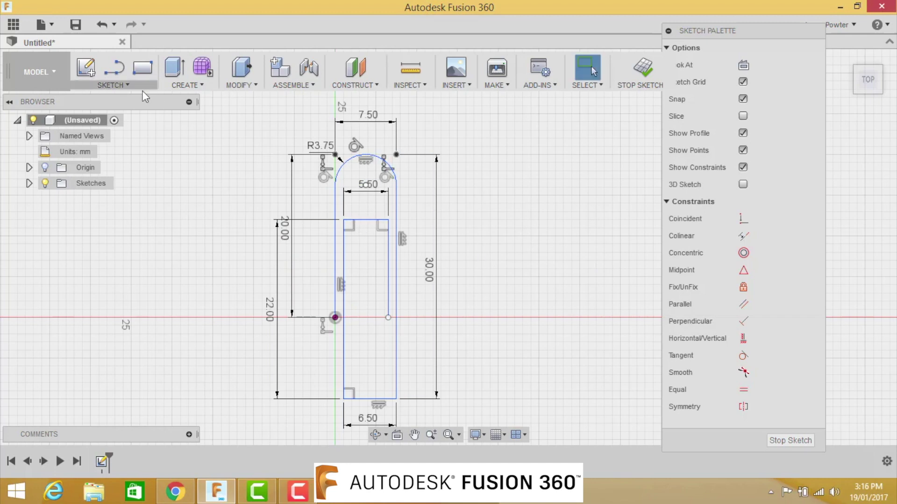
Fillet the inner outline's top corners with radius 5.5/2, giving R2.75.
left_click(112, 85)
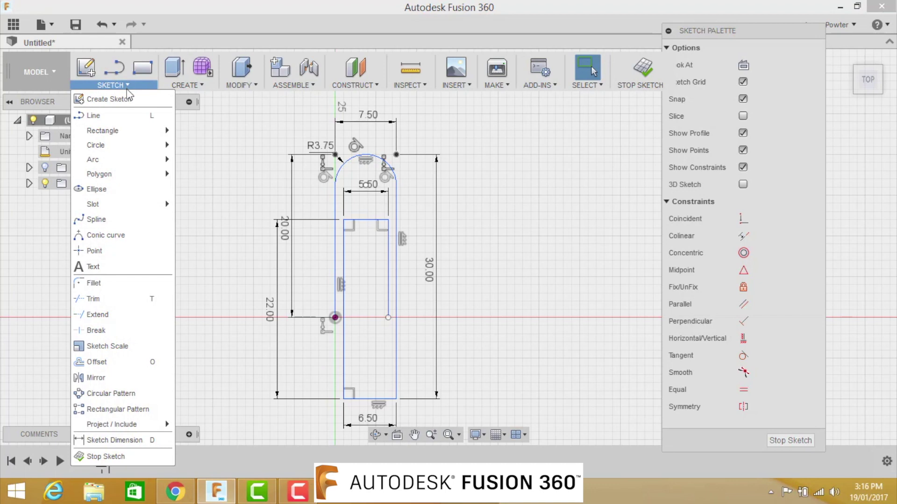
left_click(99, 283)
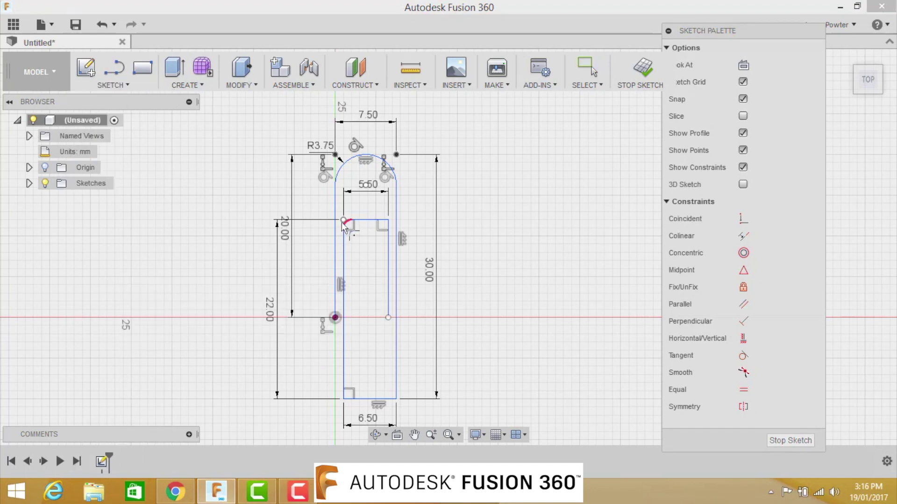
left_click(342, 221)
key("Return")
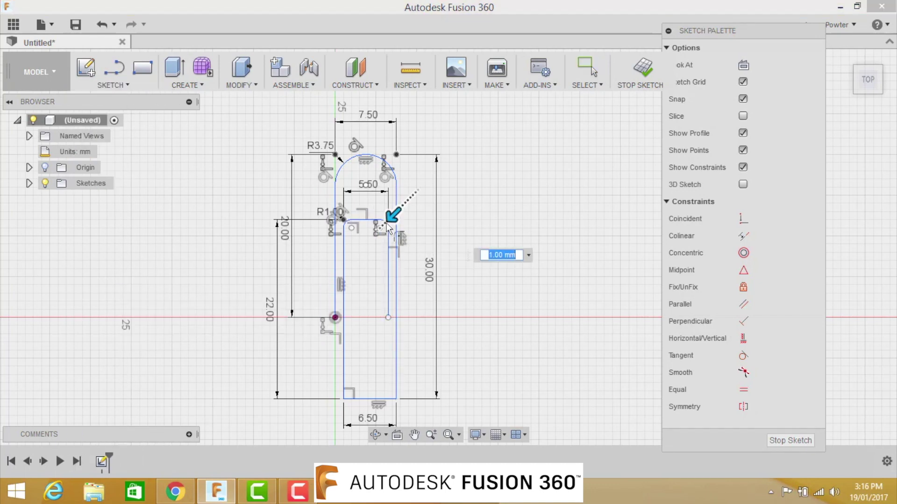
type("5.5")
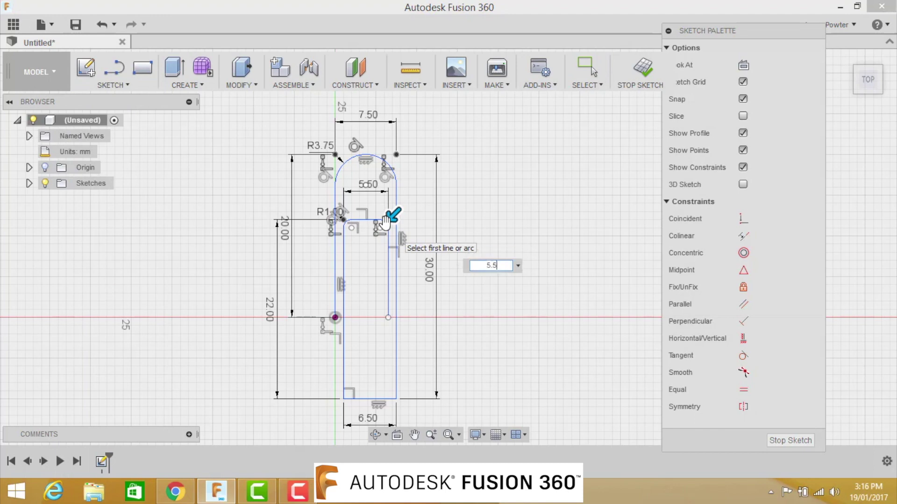
type("/")
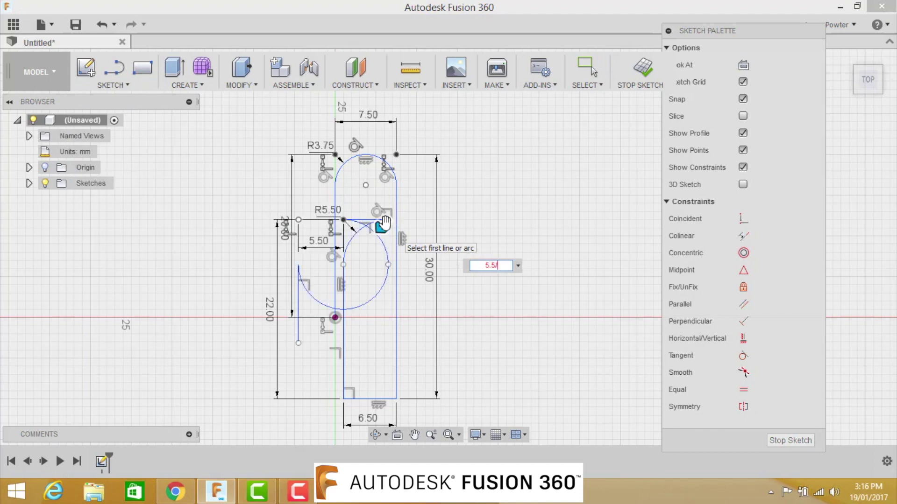
type("2")
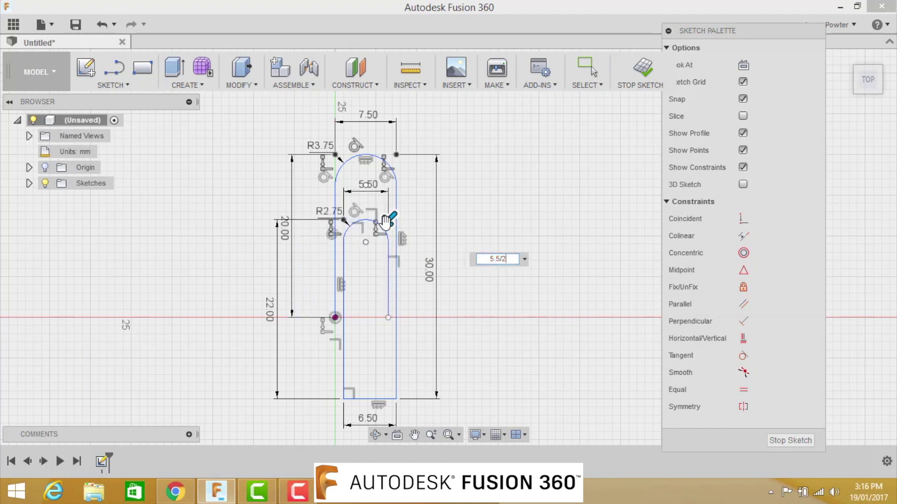
key("Return")
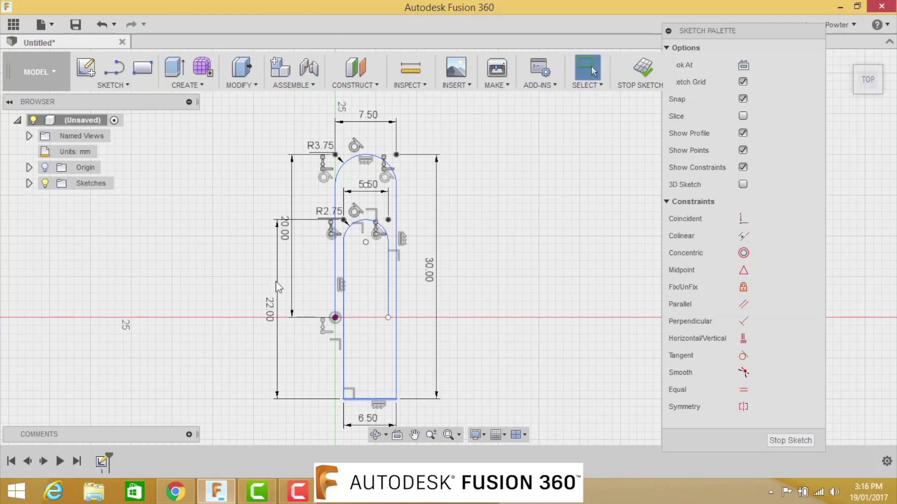
Fillet both bottom corners of the 6.50 mm line into an R3.25 arc.
left_click(131, 88)
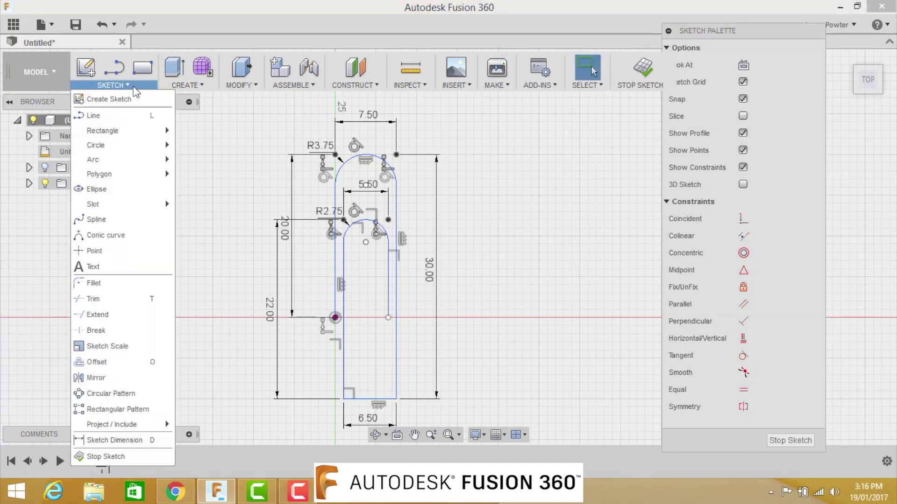
left_click(113, 284)
left_click(344, 400)
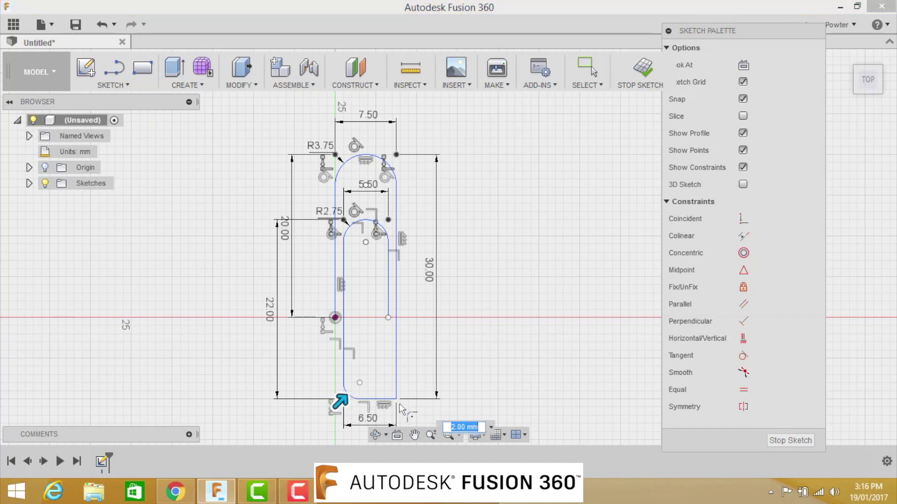
left_click(396, 400)
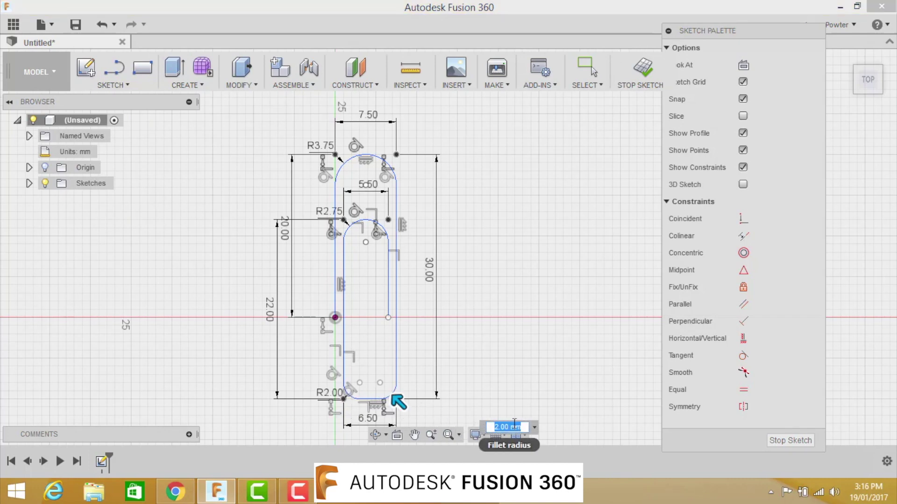
type("6.5")
key("Return")
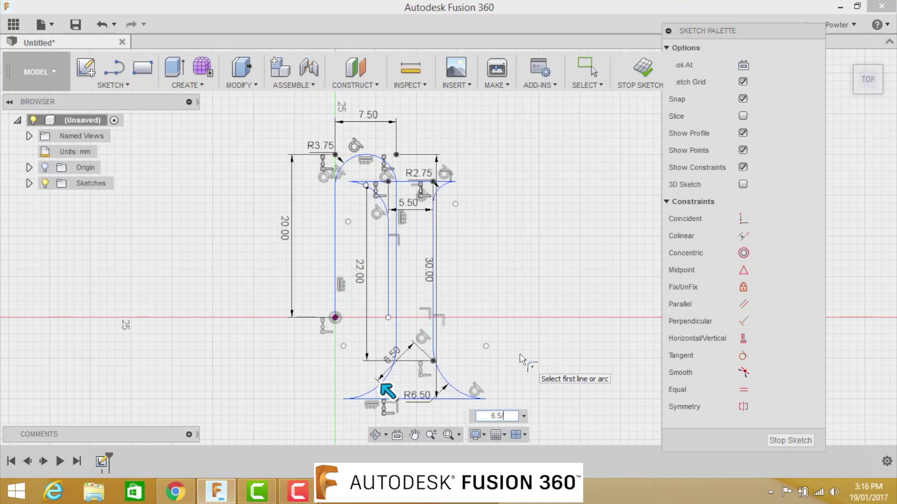
key("Escape")
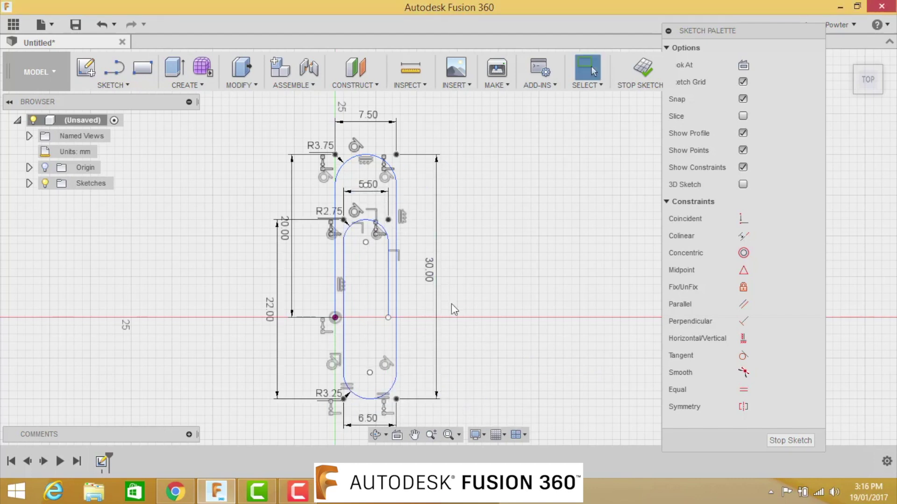
Reposition the 20.00, 30.00 and 7.50 dimension labels closer to the shape.
middle_click_drag(451, 304, 440, 281)
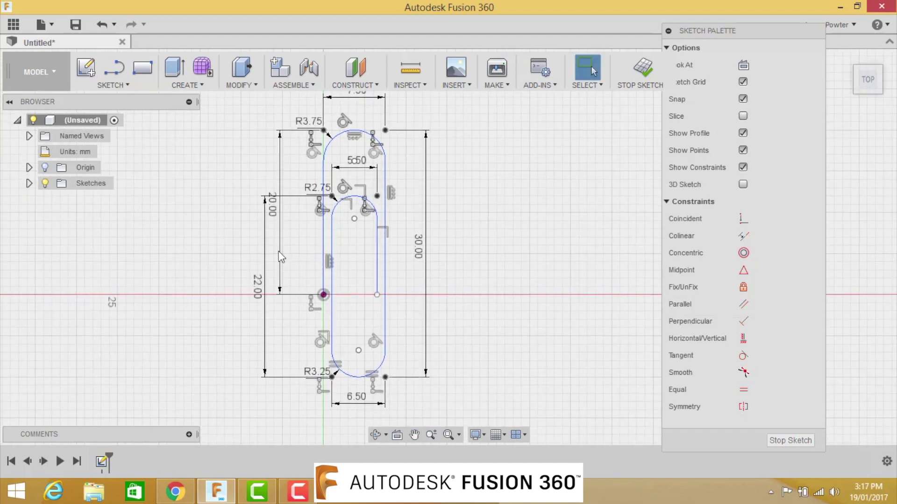
left_click_drag(284, 214, 290, 214)
left_click_drag(417, 247, 405, 247)
left_click(362, 167)
left_click_drag(367, 107, 367, 112)
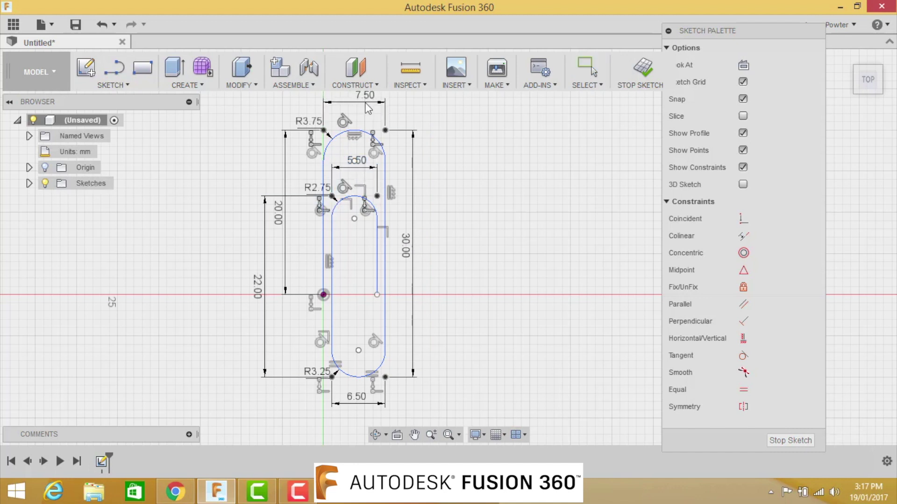
Finish the path sketch and start a new sketch on the vertical front plane.
left_click(778, 441)
left_click(848, 59)
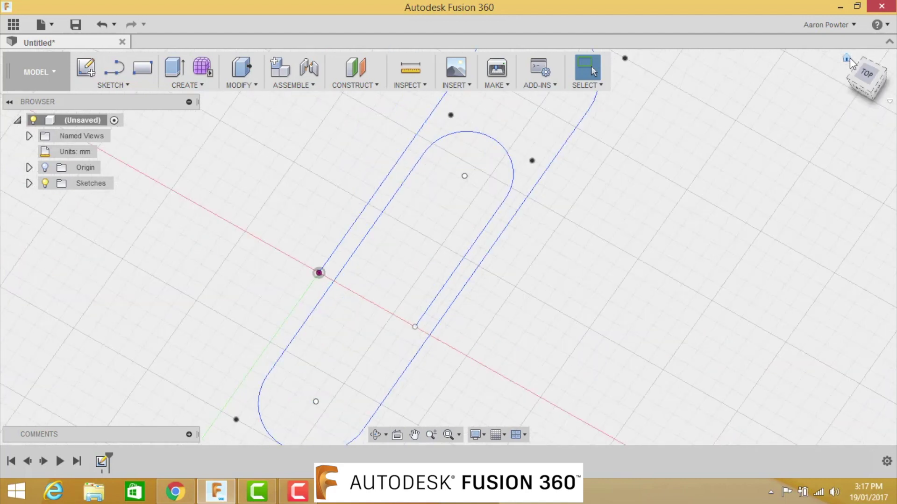
left_click(88, 65)
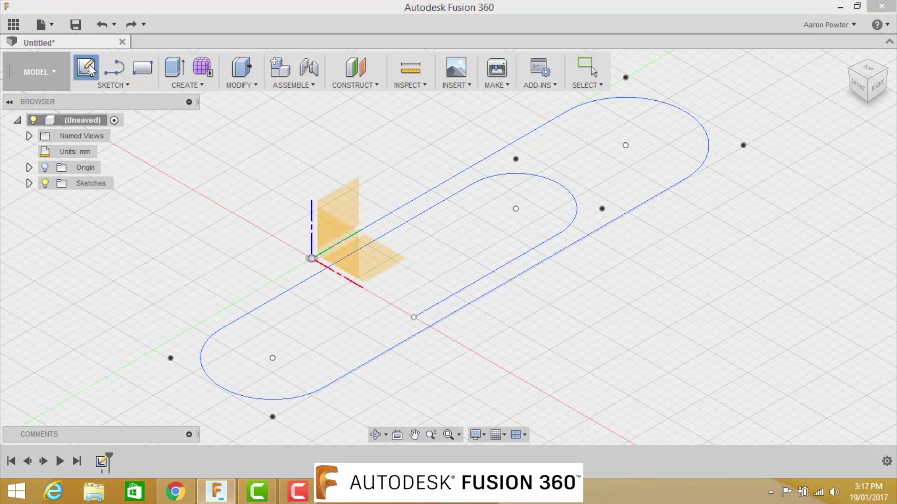
left_click(336, 241)
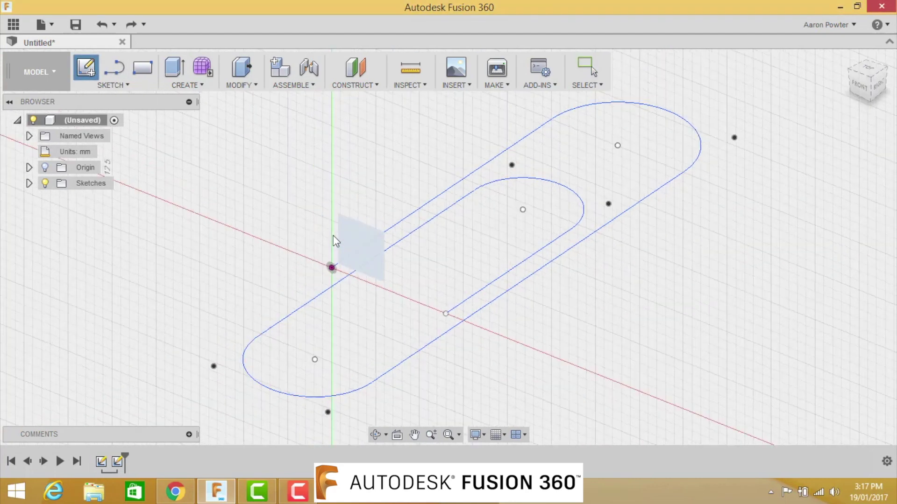
scroll(444, 312, "up", 3)
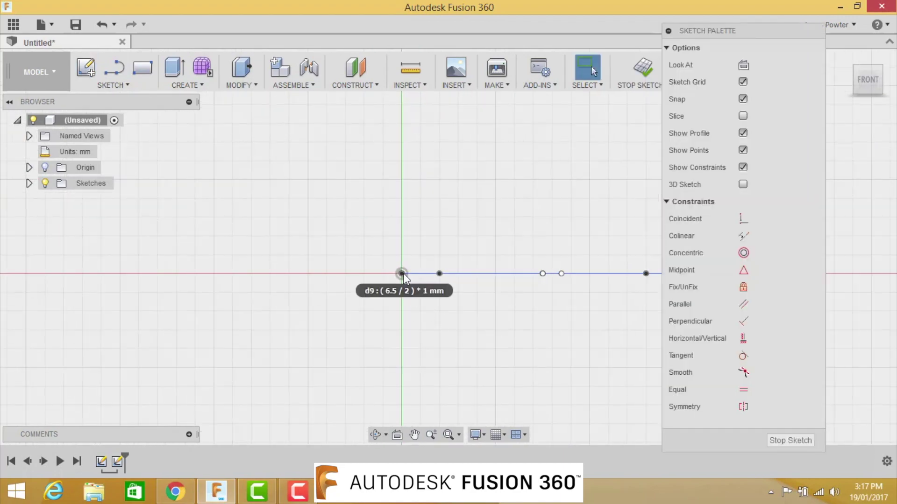
Draw a 1.0 mm diameter circle centred on the origin and move its Ø1.00 label clear.
left_click(122, 83)
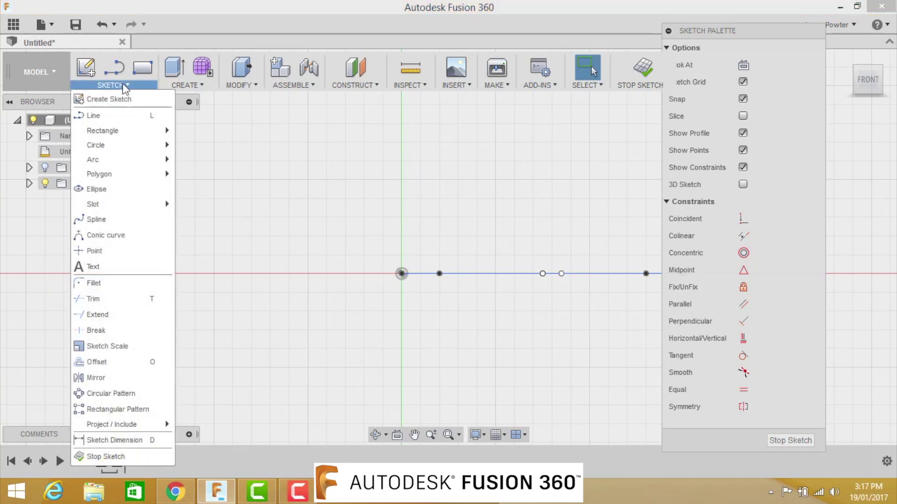
mouse_move(102, 149)
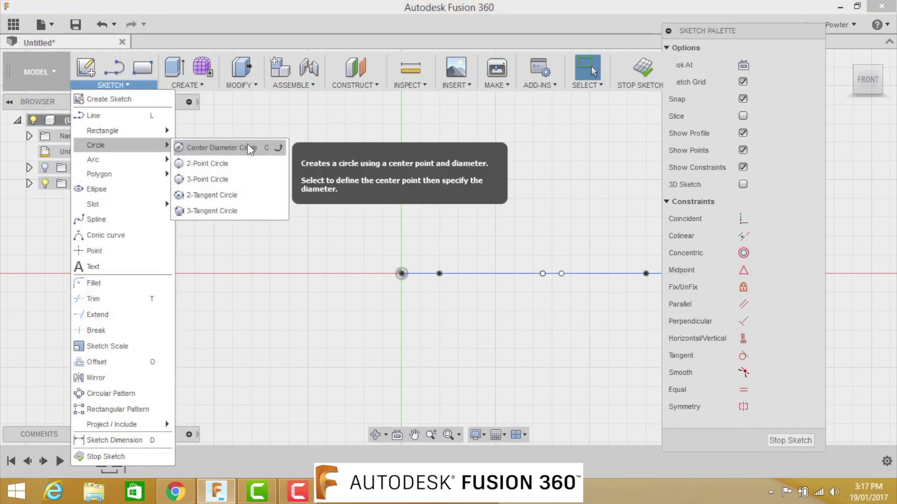
key("c")
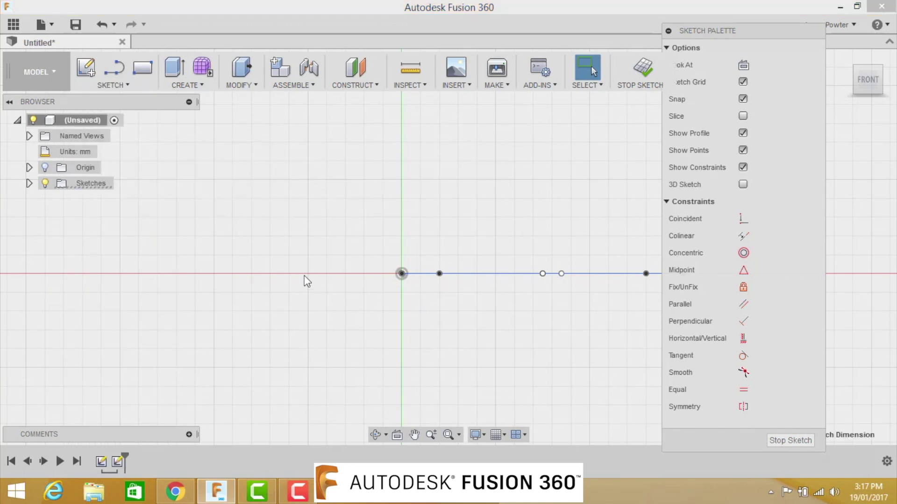
left_click(402, 273)
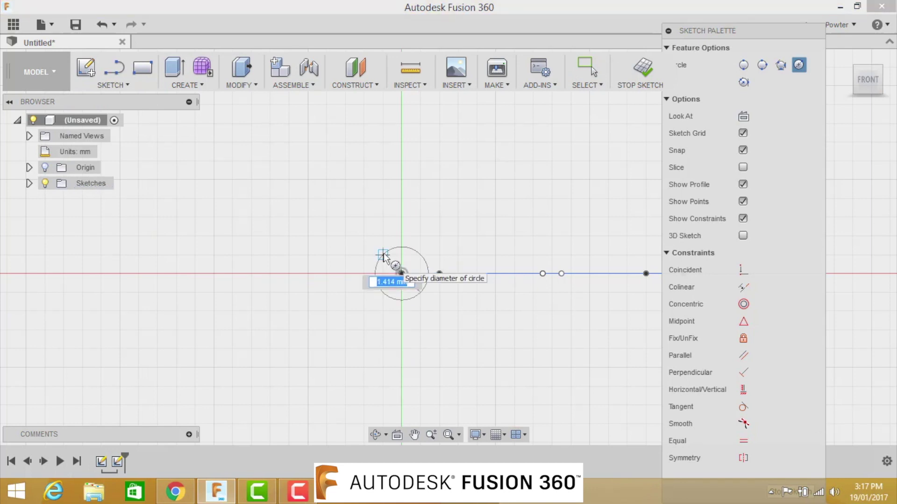
type("1.")
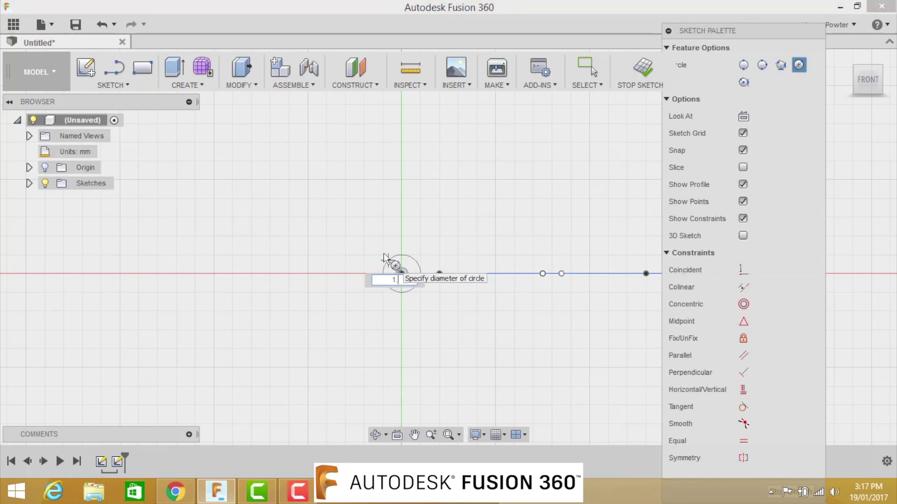
type("0")
key("Return")
key("Escape")
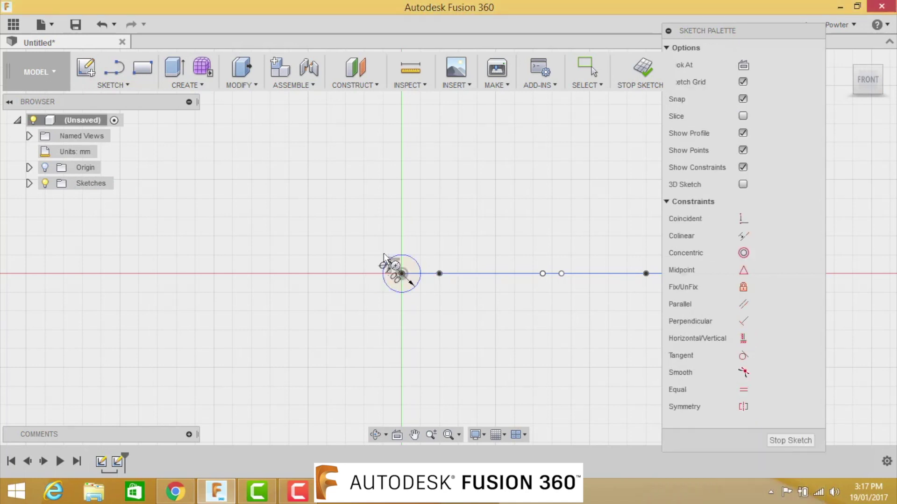
left_click(398, 282)
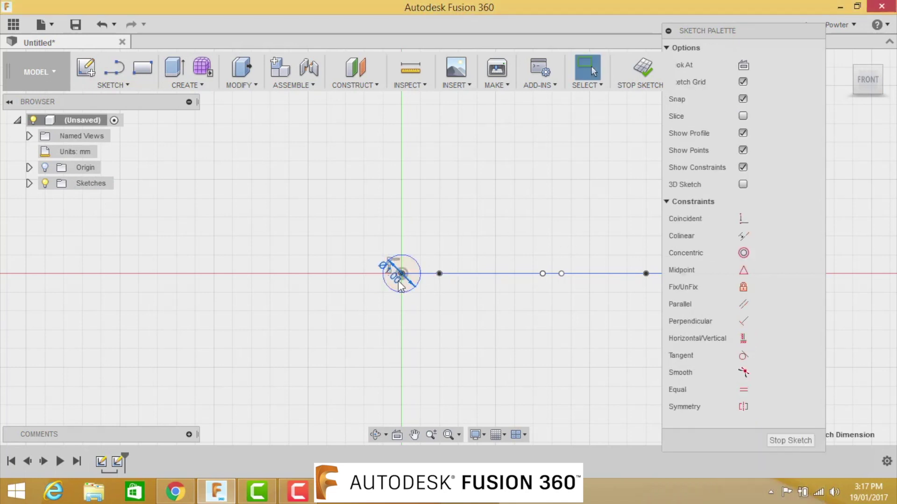
mouse_move(400, 284)
left_mouse_down()
mouse_move(393, 259)
mouse_move(357, 243)
left_mouse_up()
Finish the circle sketch and return to the isometric home view.
left_click(777, 440)
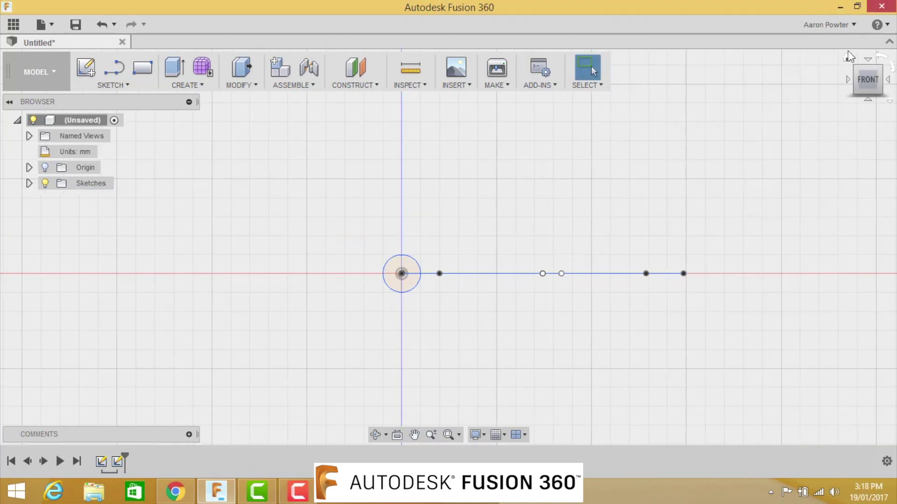
left_click(847, 60)
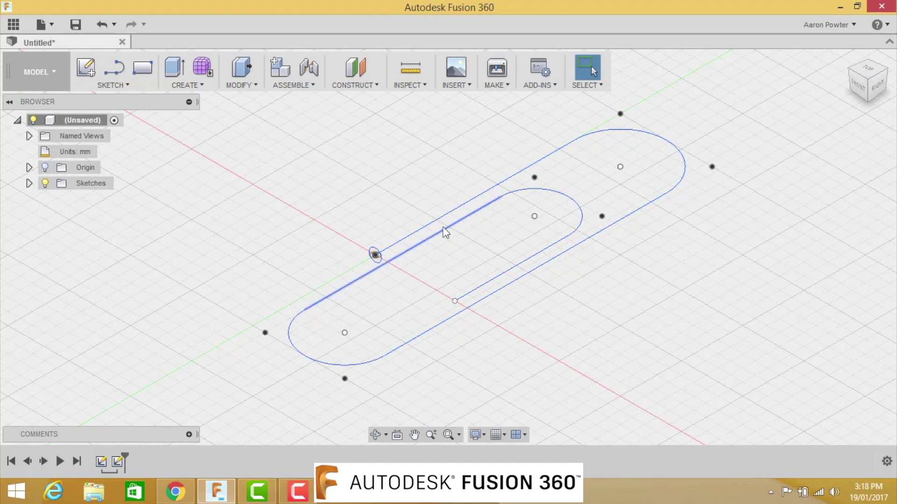
Sweep the 1 mm circle profile along the slot-shaped loop path into a solid wire.
left_click(195, 84)
left_click(182, 147)
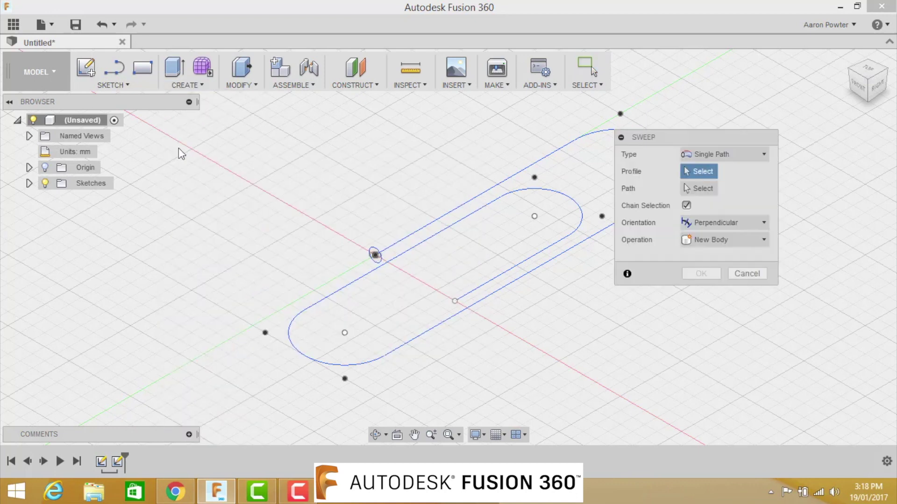
left_click_drag(658, 136, 734, 115)
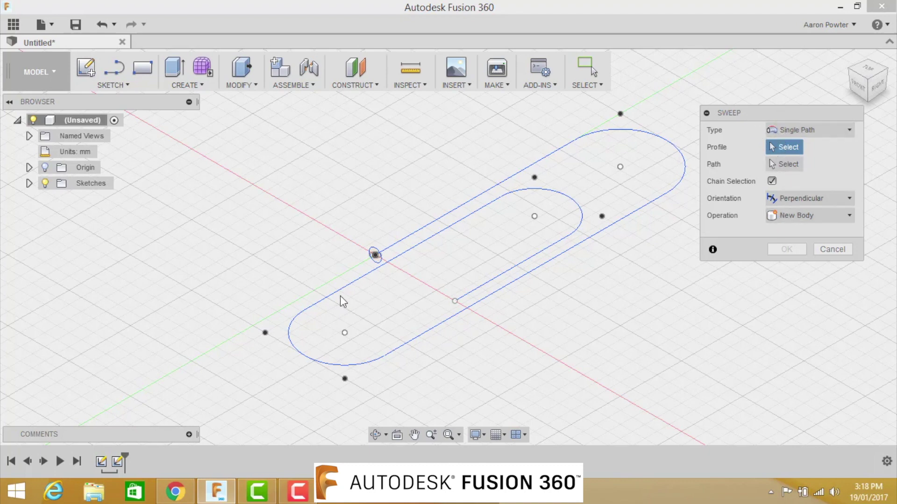
left_click(373, 254)
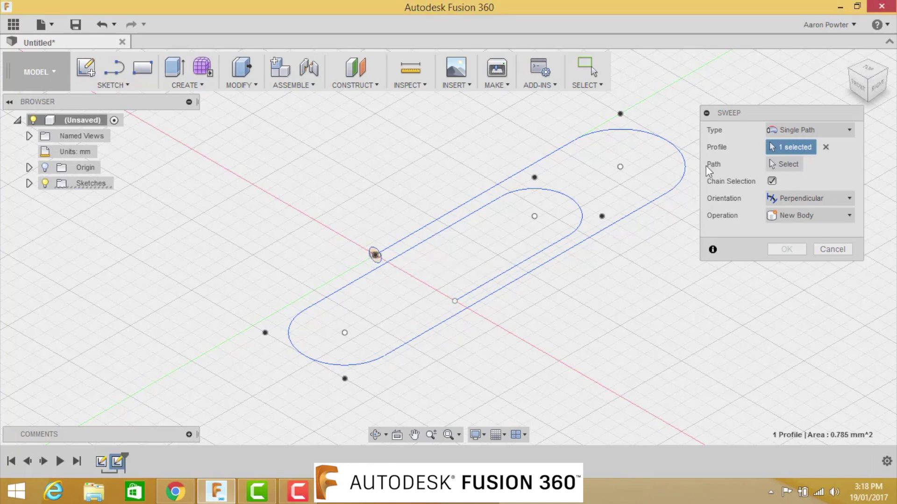
left_click(781, 164)
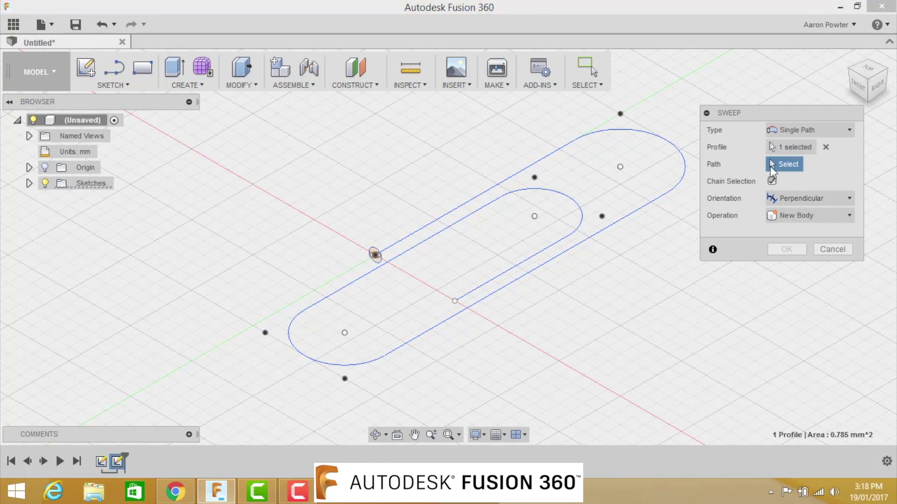
left_click(563, 151)
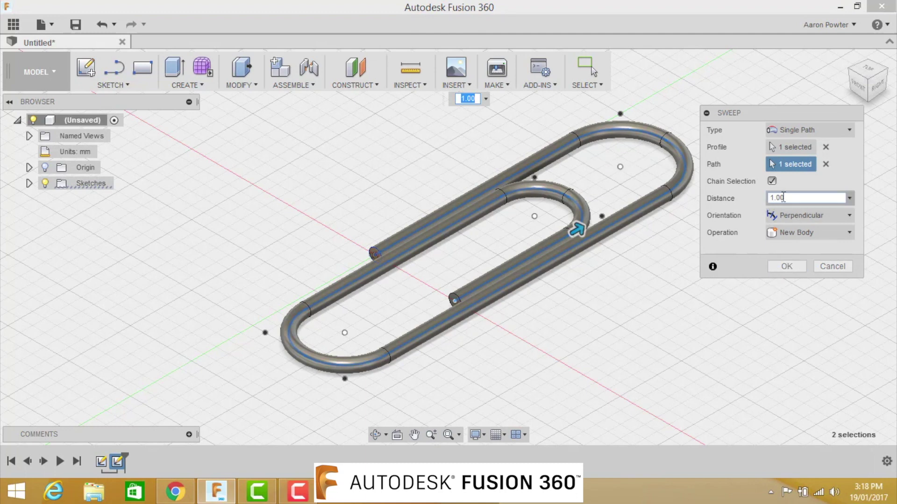
left_click(788, 266)
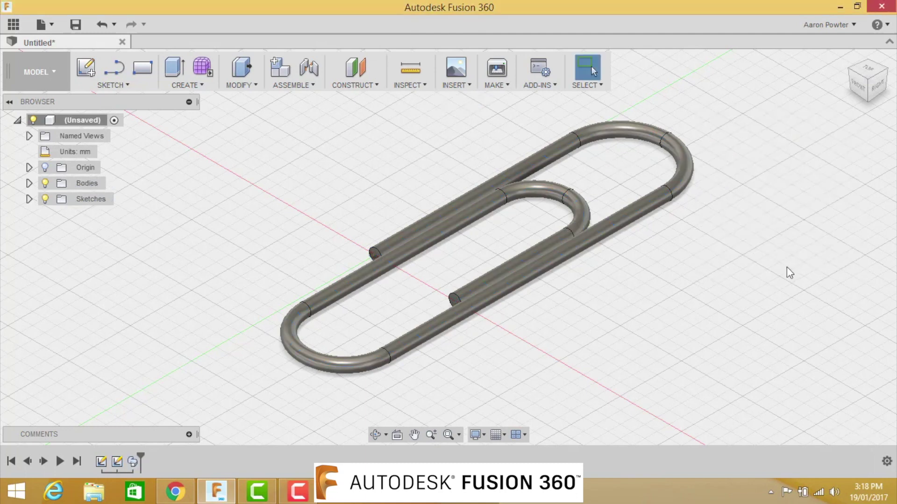
left_click(867, 72)
scroll(383, 315, "up", 2)
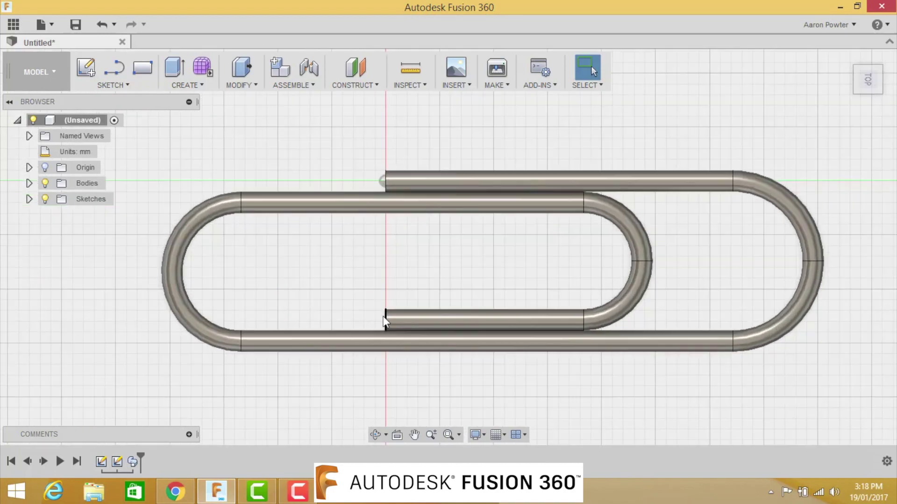
left_click(844, 58)
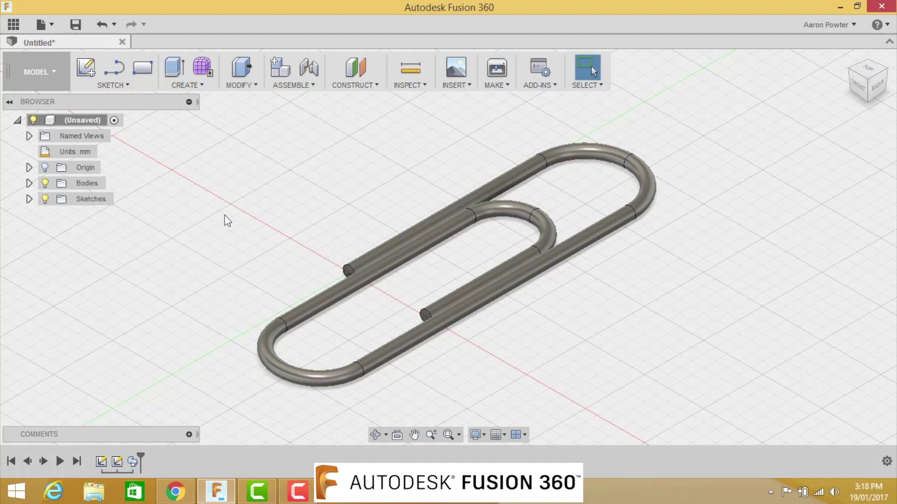
Save the design as 'Paper clip sweep' in the Fusion 360 Fortnight project.
left_click(76, 25)
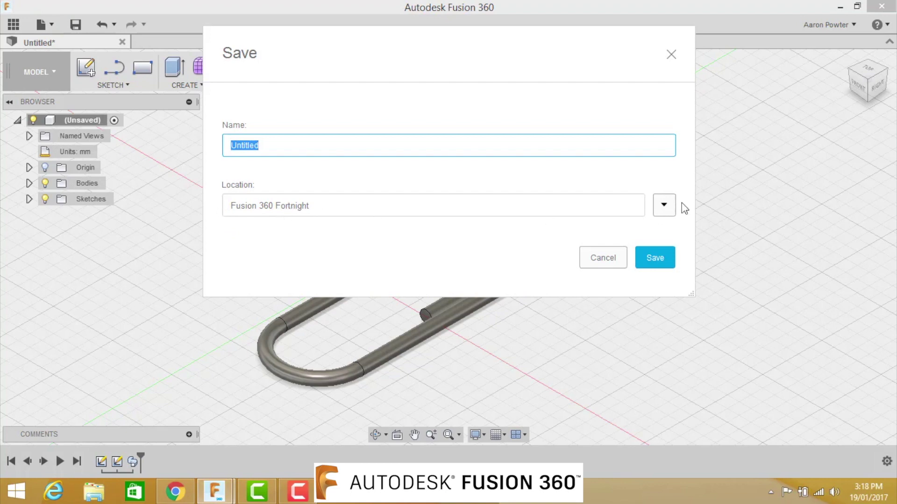
left_click(664, 205)
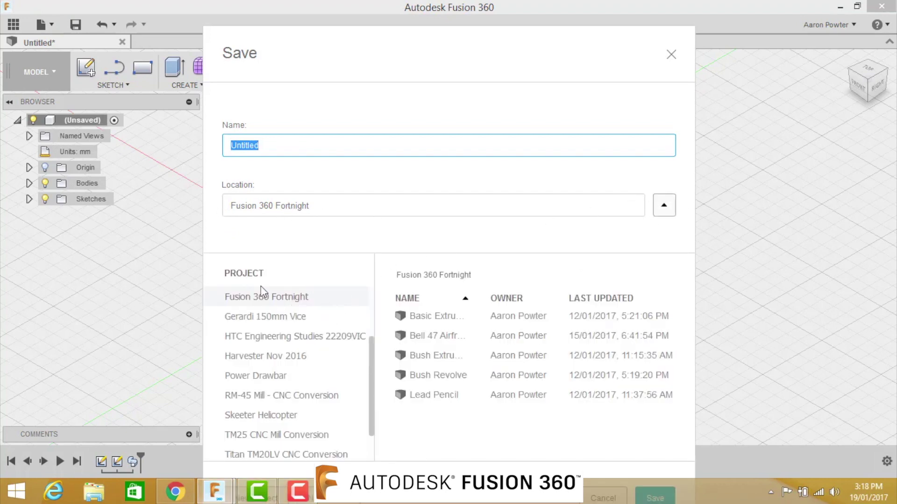
left_click(268, 301)
left_click(364, 145)
type("Paper clip sweep")
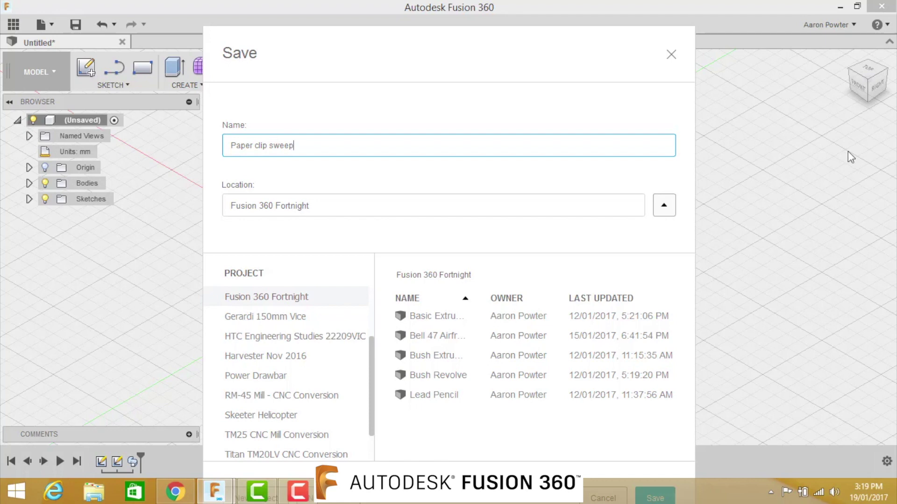
left_click(663, 205)
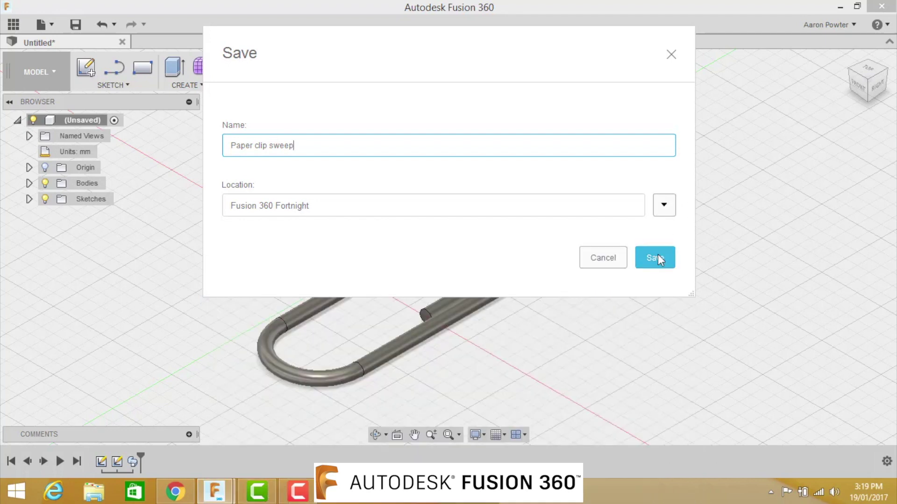
left_click(657, 255)
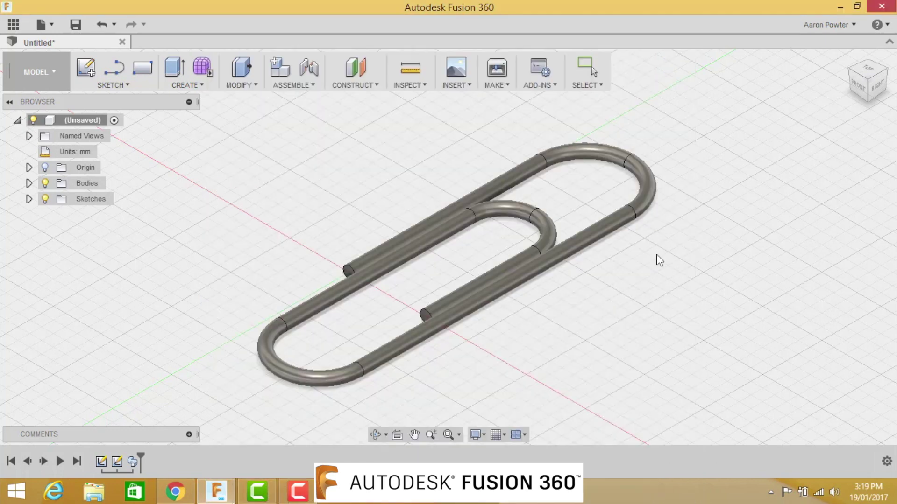
left_click(18, 21)
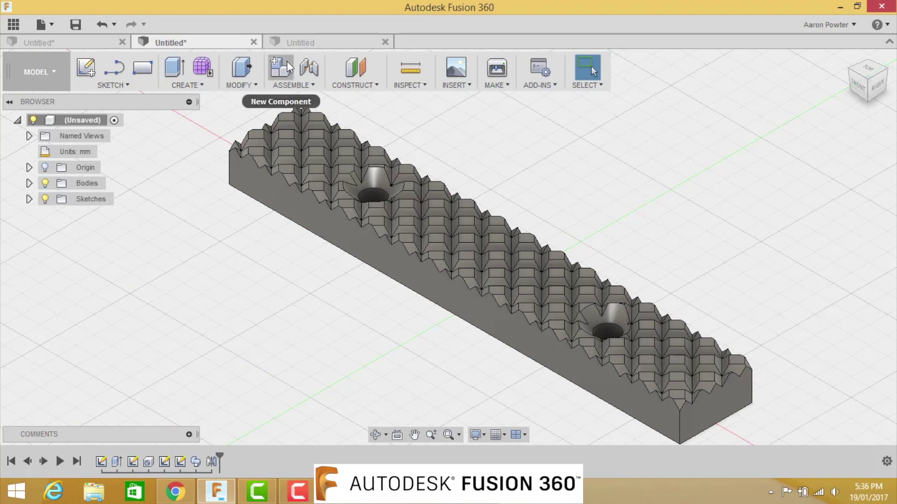
In the blank design, sketch a 125 × 20 mm centre rectangle on the horizontal plane at the origin.
left_click(311, 44)
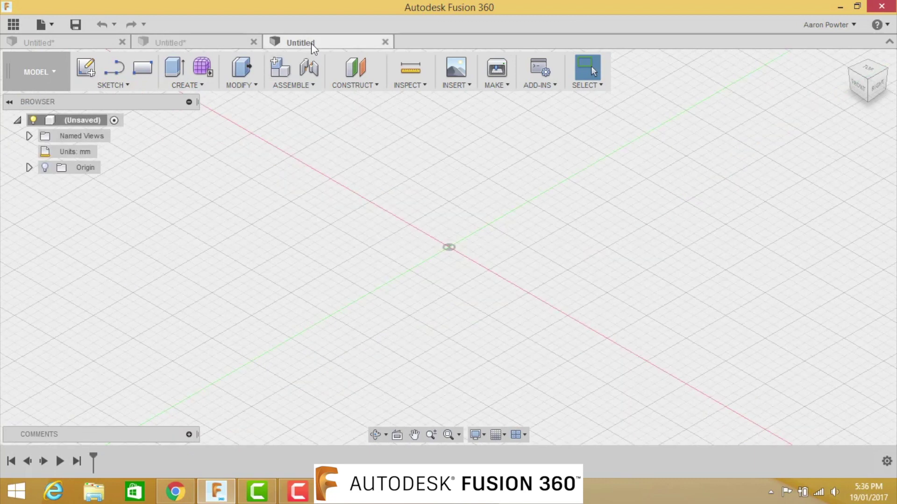
left_click(89, 69)
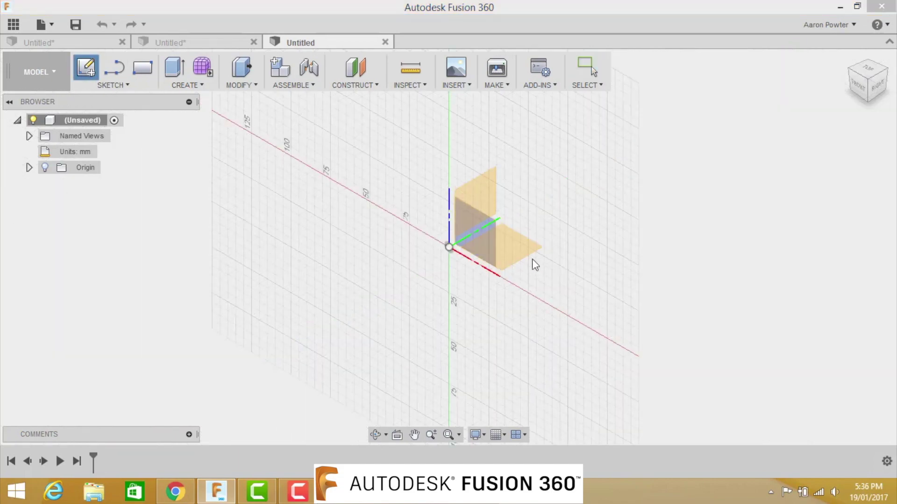
left_click(524, 246)
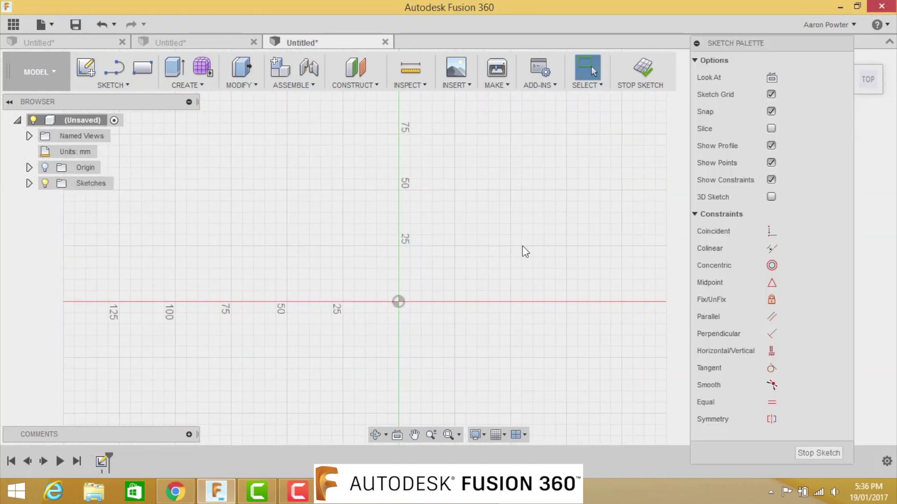
key("r")
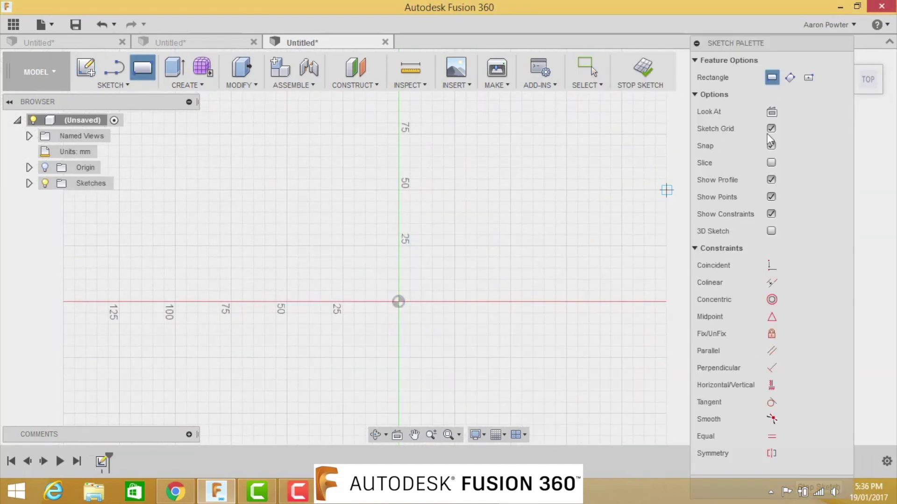
left_click(807, 78)
left_click(399, 301)
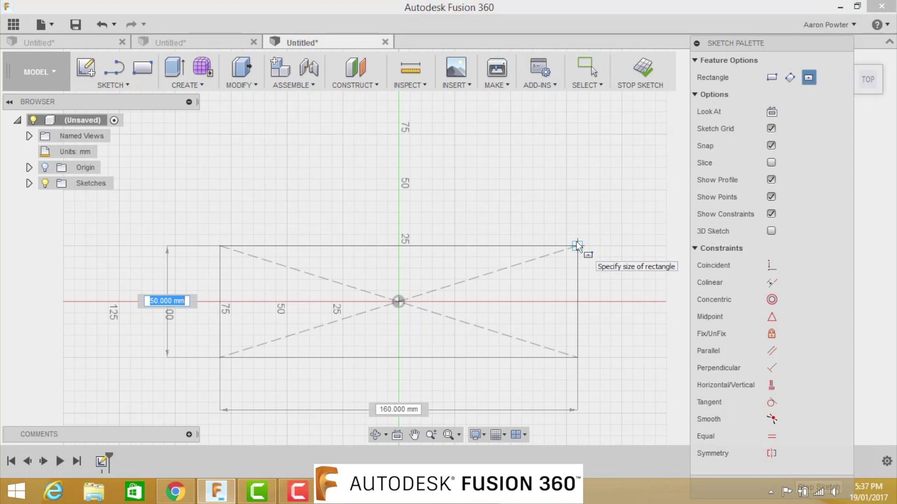
type("20")
key("Tab")
type("12")
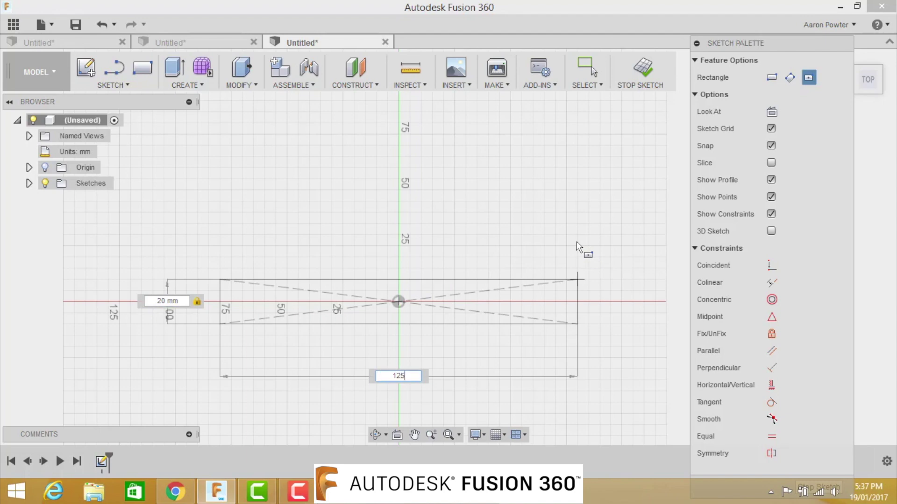
type("5")
key("Tab")
key("Return")
key("Escape")
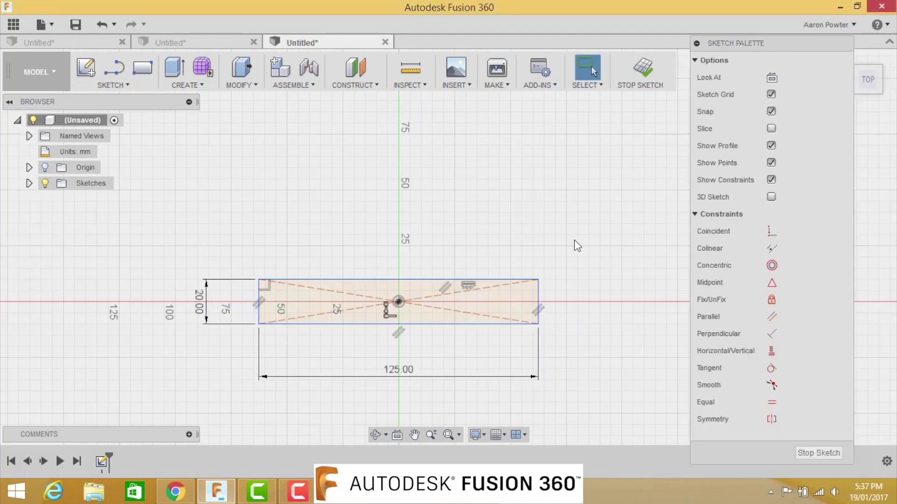
Extrude the rectangle 10 mm into a solid block.
key("e")
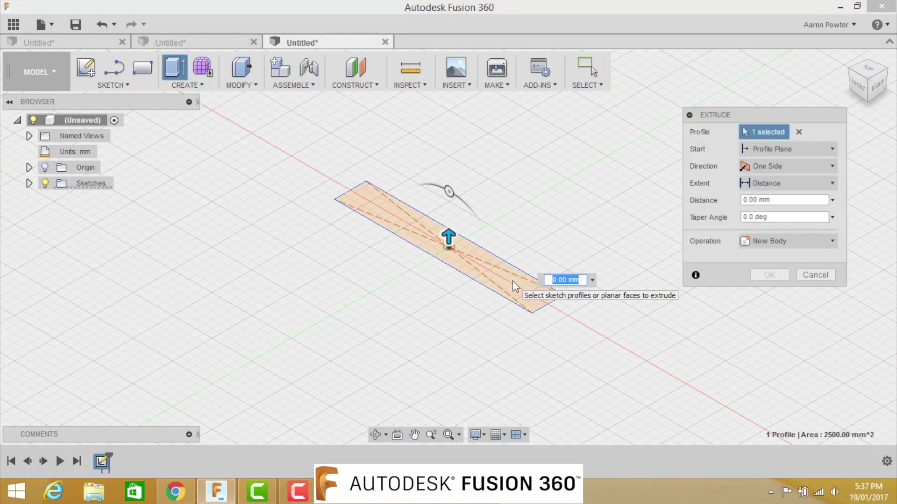
type("10")
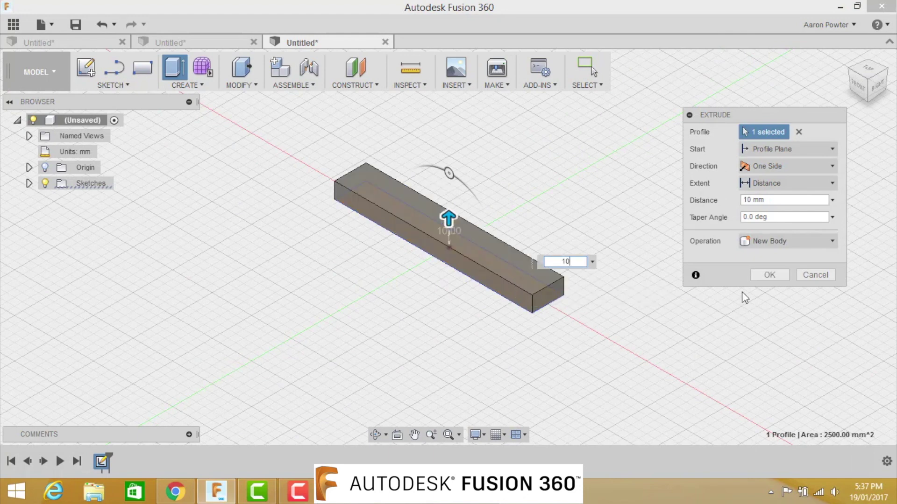
left_click(768, 276)
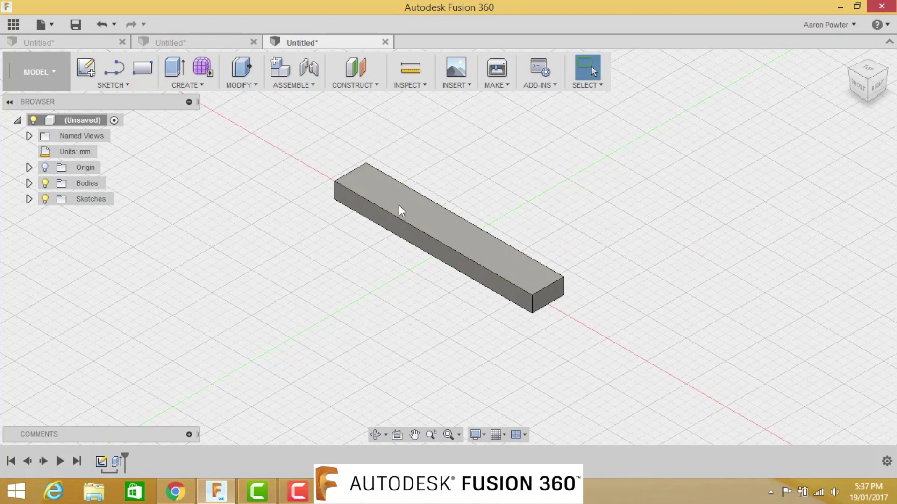
Sketch on the top face in Top view and place two points on the red axis.
left_click(464, 242)
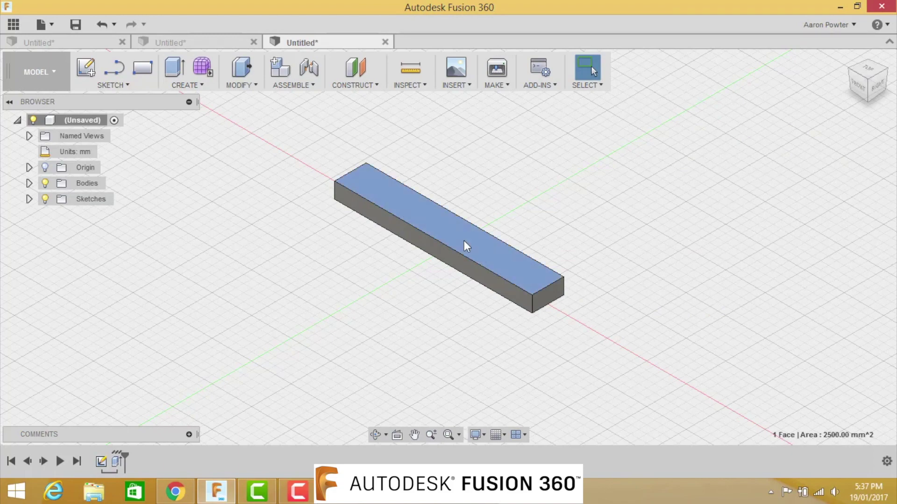
left_click(868, 69)
left_click(123, 85)
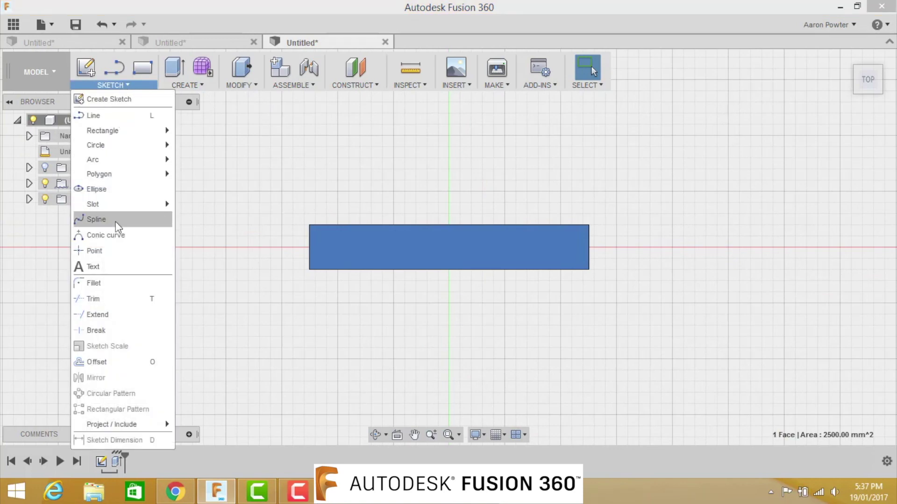
left_click(112, 251)
scroll(473, 316, "up", 2)
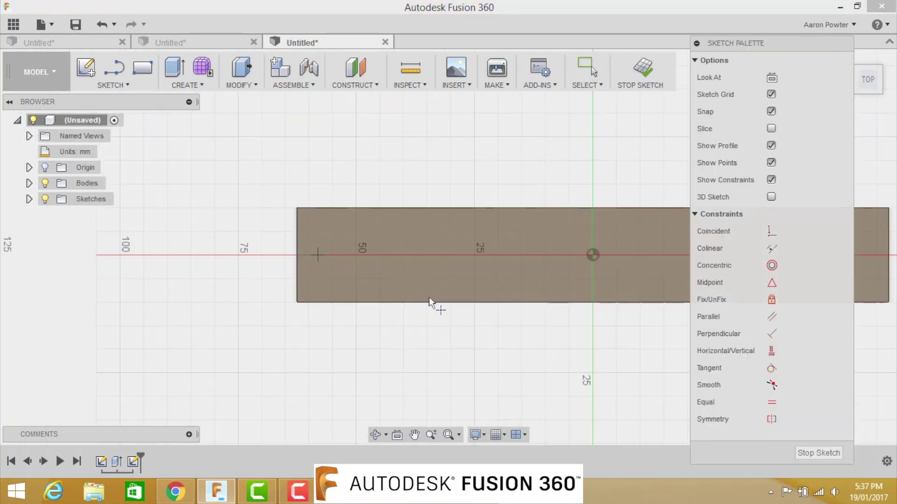
mouse_move(352, 356)
middle_mouse_down()
mouse_move(290, 352)
mouse_move(309, 356)
middle_mouse_up()
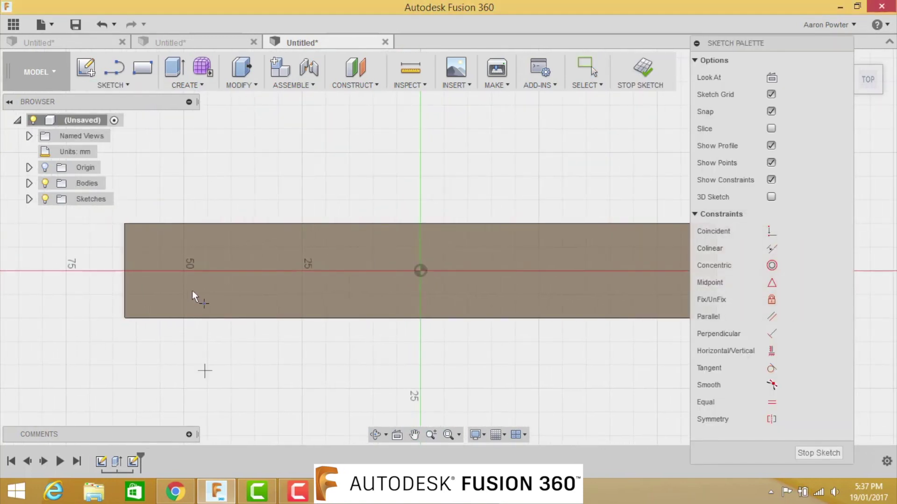
left_click(223, 270)
left_click(579, 270)
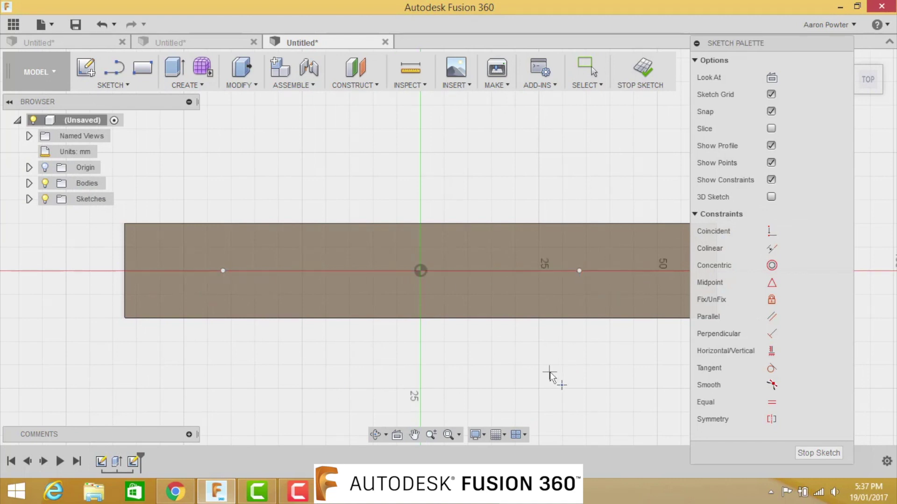
key("Escape")
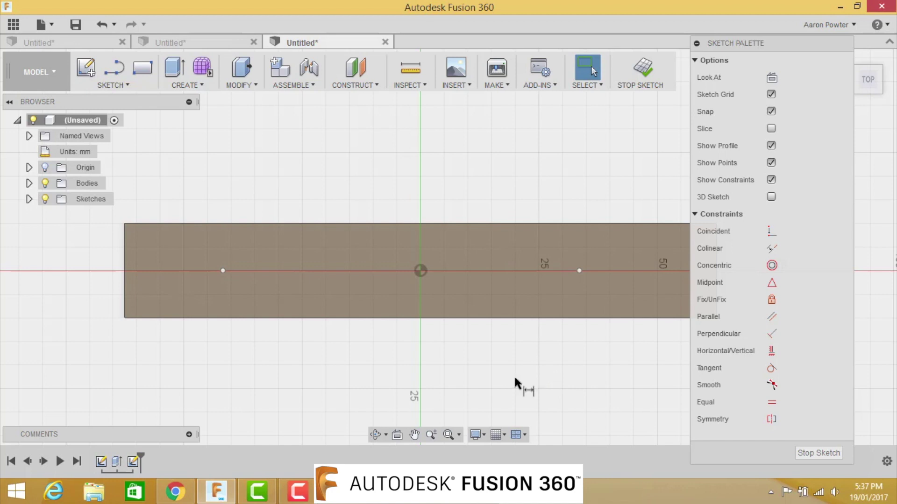
Dimension the two points 30 mm and 90 mm from the block's left edge.
left_click(124, 282)
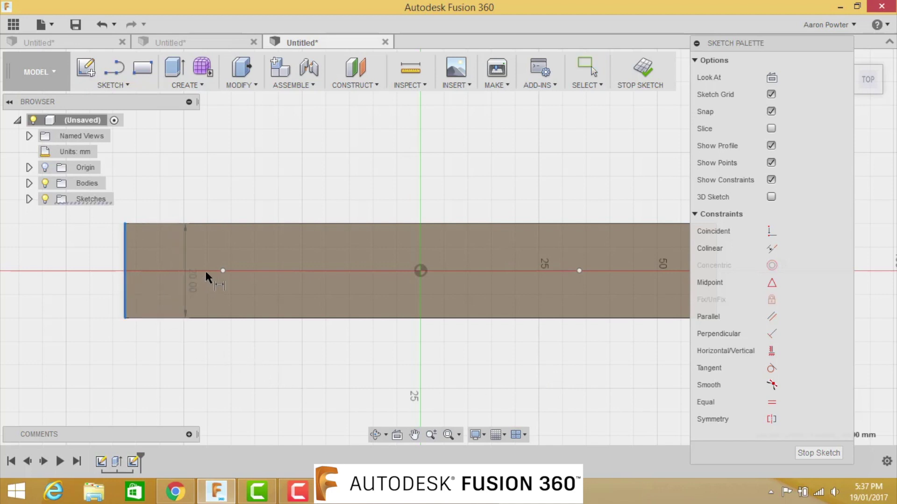
left_click(223, 270)
left_click(193, 180)
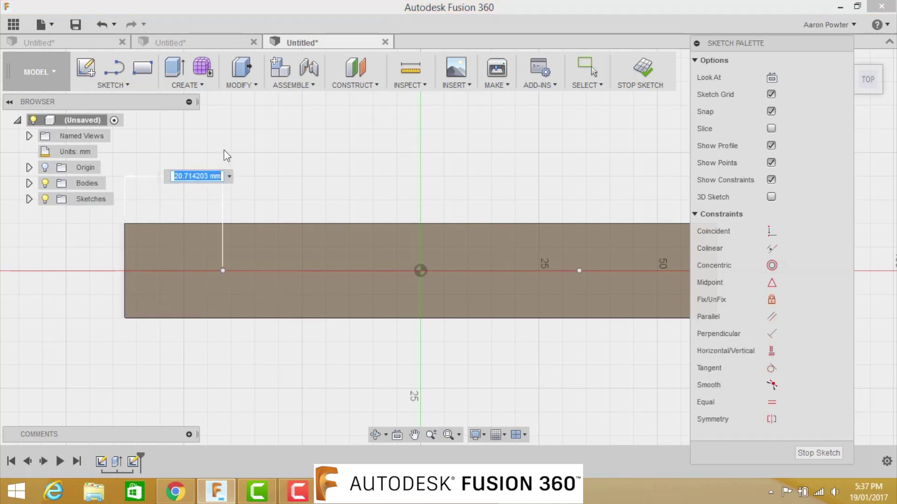
type("30")
key("Return")
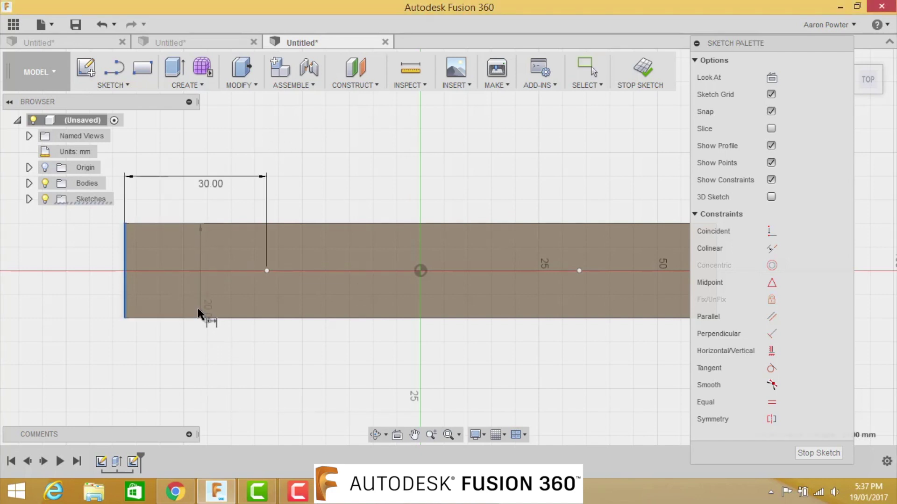
left_click(125, 236)
left_click(579, 270)
left_click(371, 138)
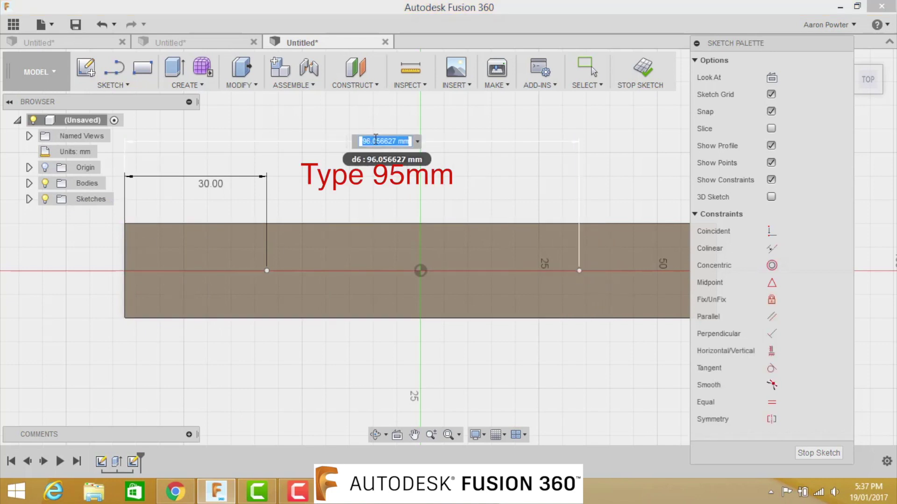
type("90")
key("Return")
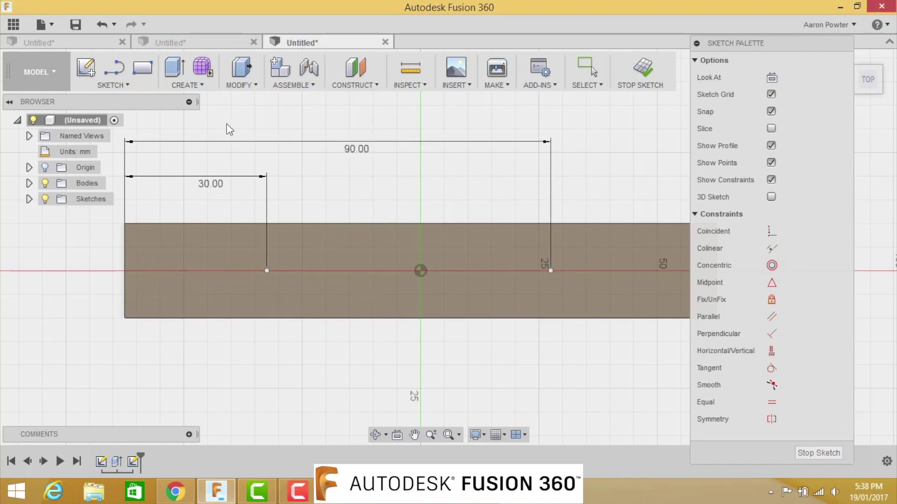
Cut countersunk holes at both sketch points: 6 mm diameter, 12 mm × 90° countersink, 10 mm deep.
left_click(209, 88)
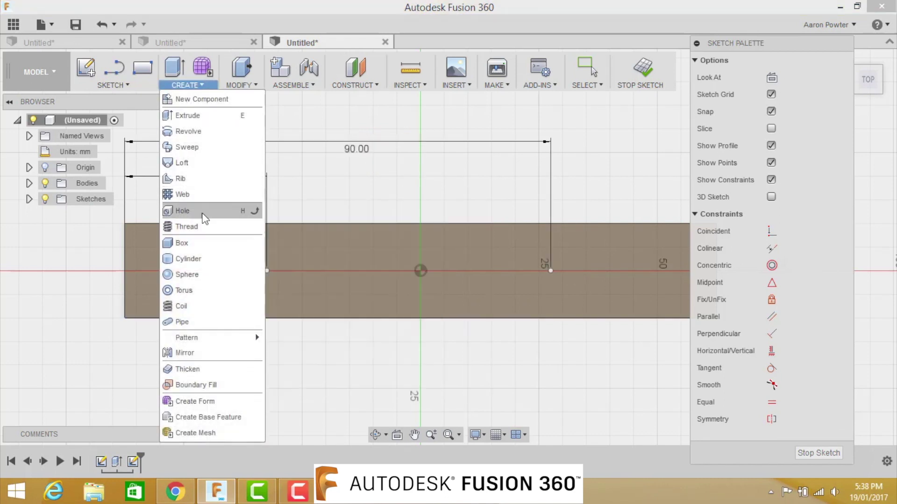
left_click(201, 213)
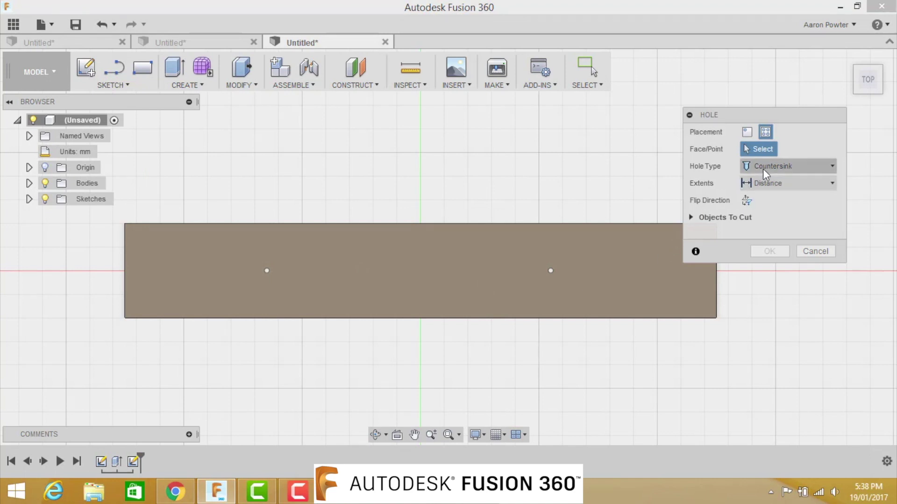
left_click(764, 133)
left_click(267, 270)
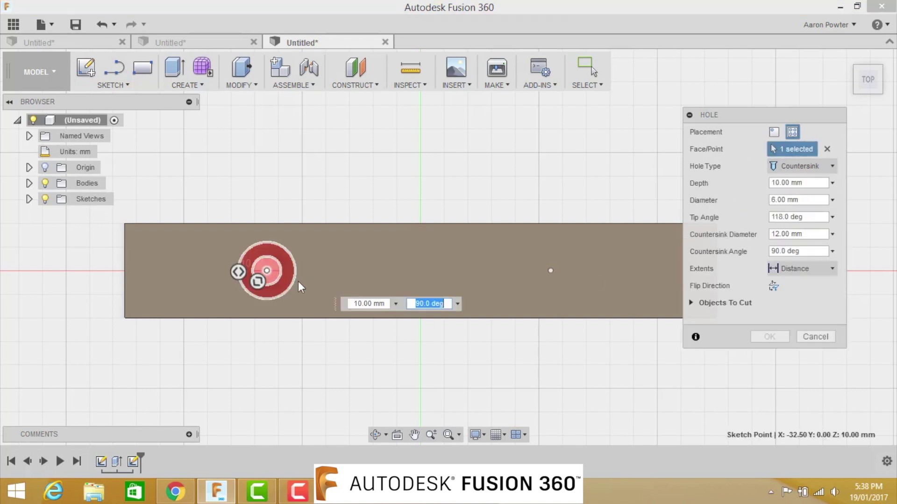
left_click(551, 269)
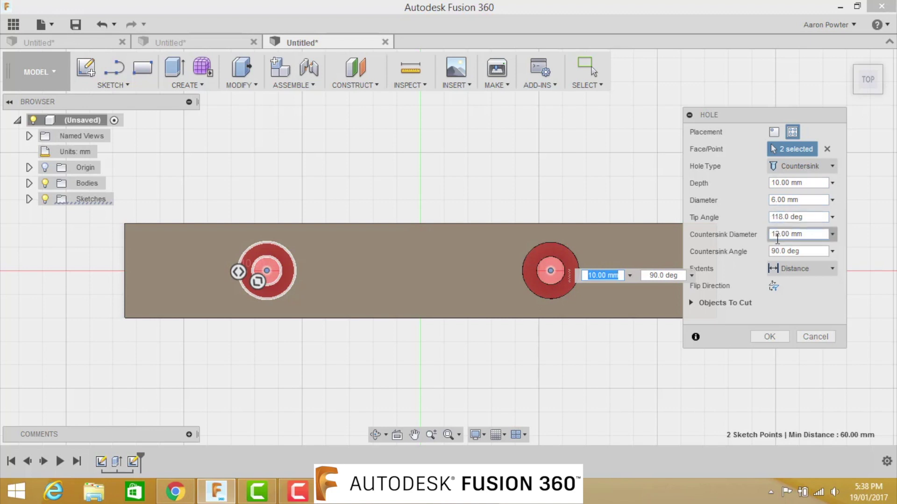
left_click(779, 336)
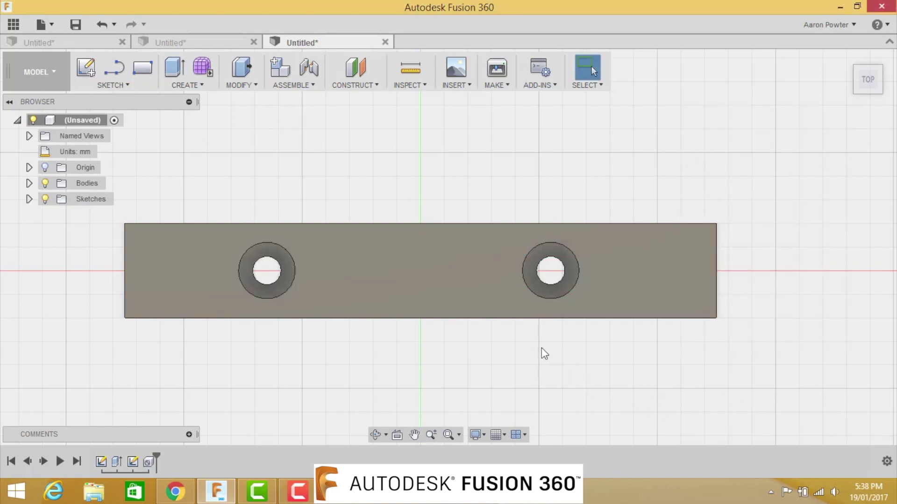
left_click(846, 59)
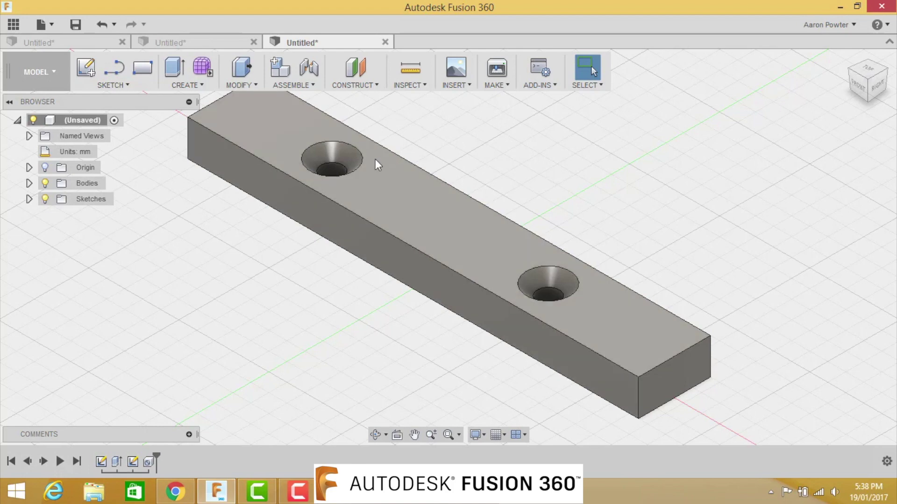
Start a sketch on the front face and draw a closed right triangle near its left end.
scroll(376, 164, "down", 4)
middle_click_drag(383, 202, 423, 248)
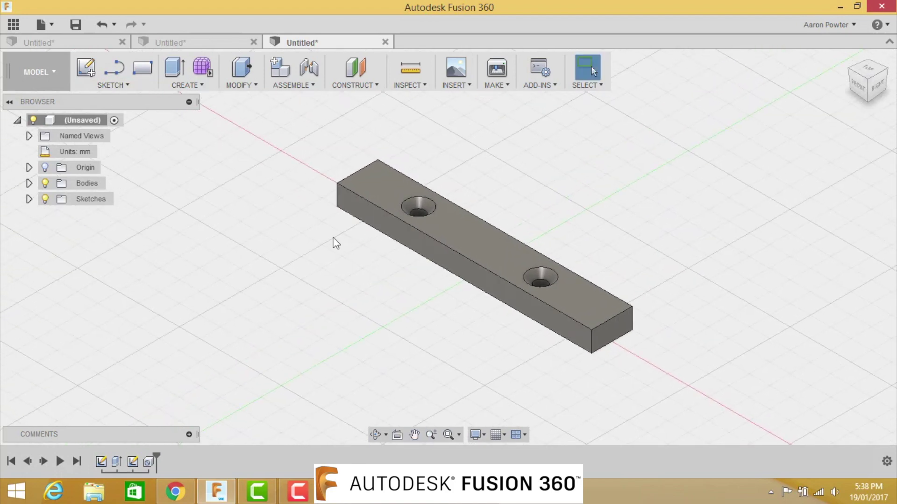
left_click(352, 205)
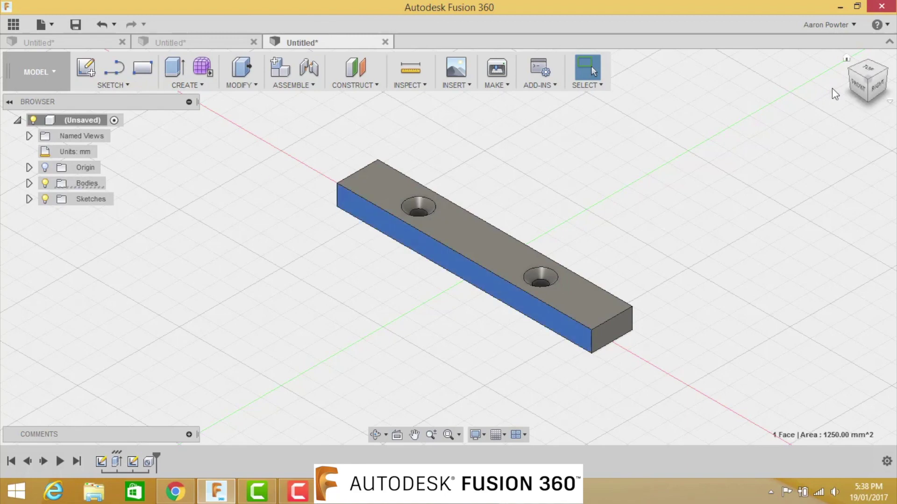
left_click(859, 85)
scroll(296, 252, "up", 10)
middle_click_drag(256, 266, 346, 248)
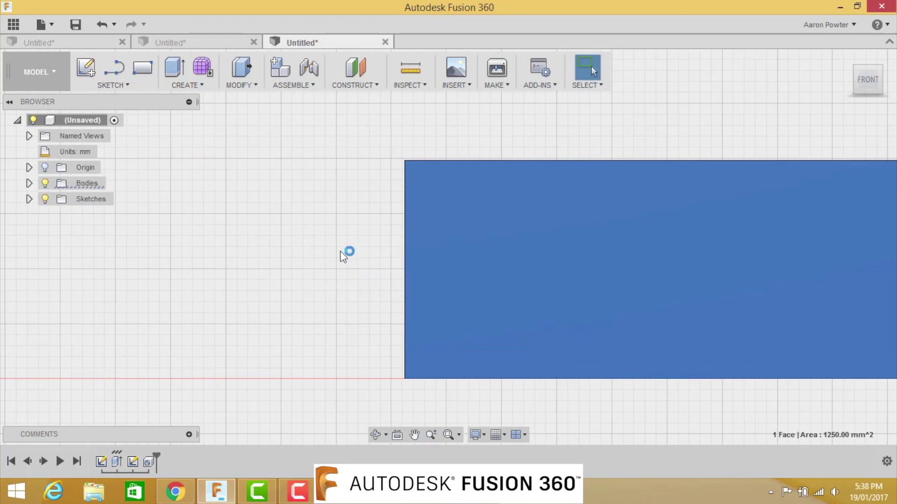
right_click_drag(342, 254, 337, 254)
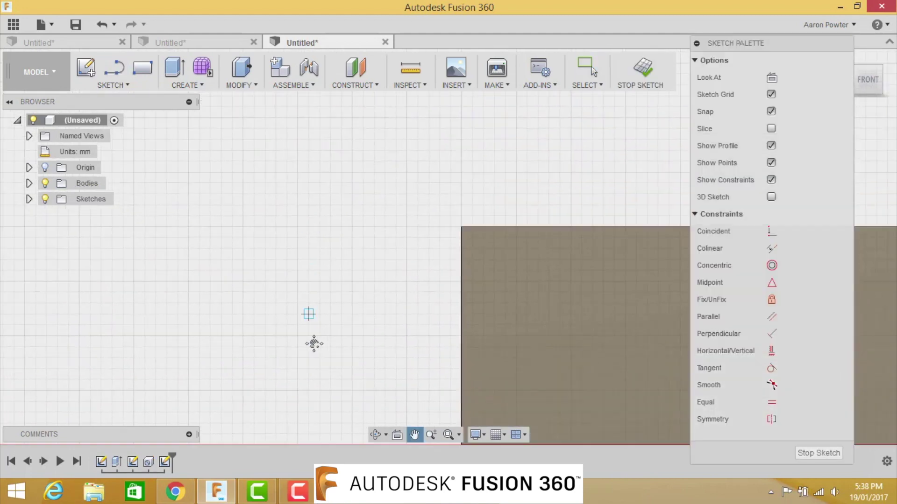
key("l")
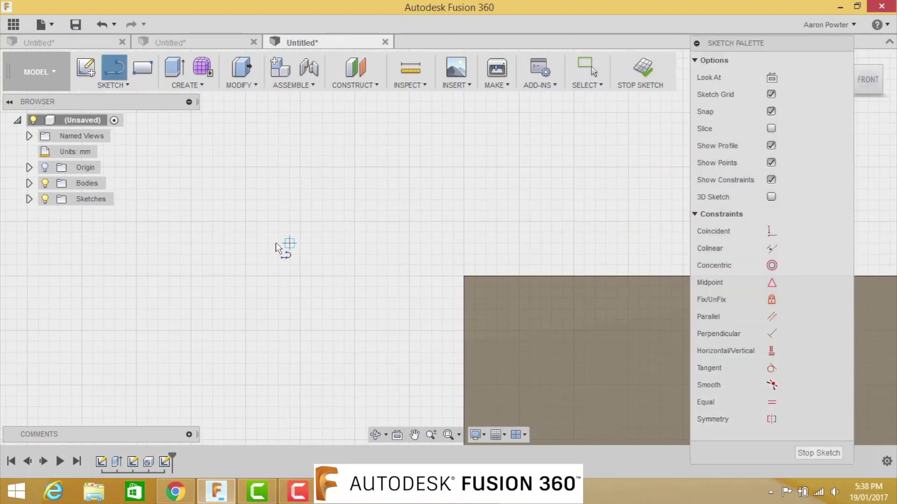
left_click(245, 222)
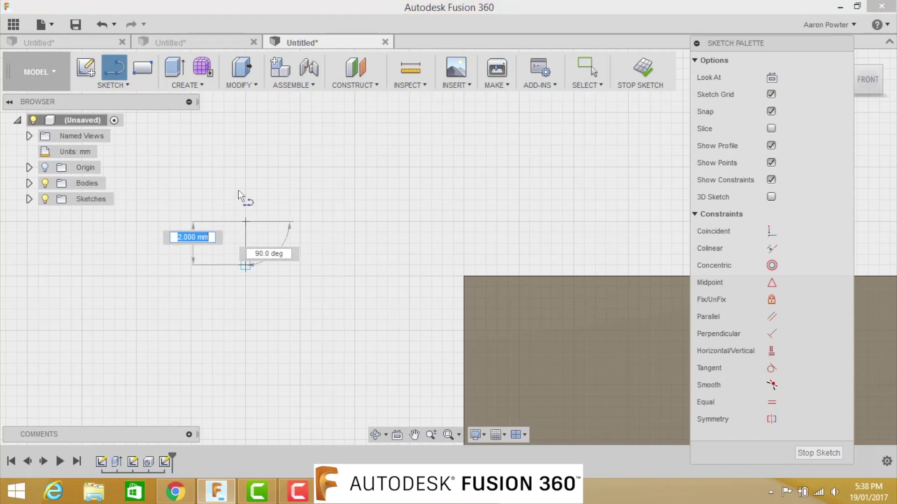
left_click(248, 167)
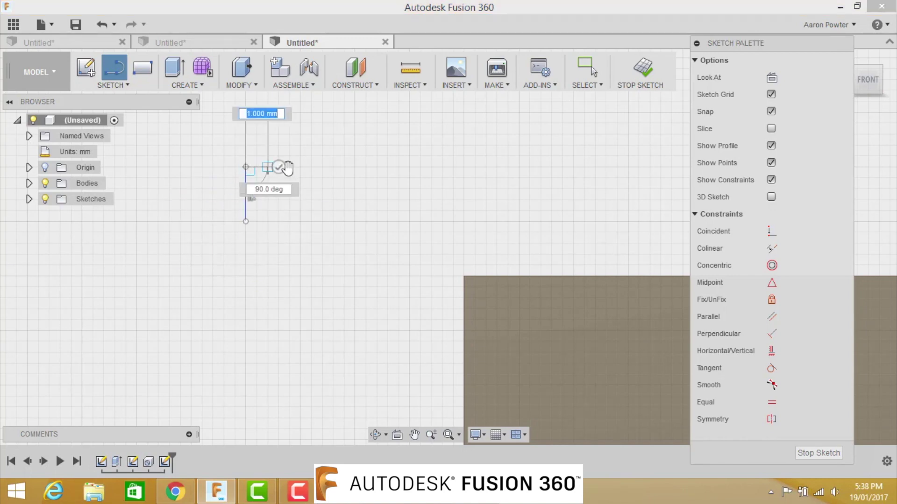
left_click(300, 166)
left_click(246, 221)
key("Escape")
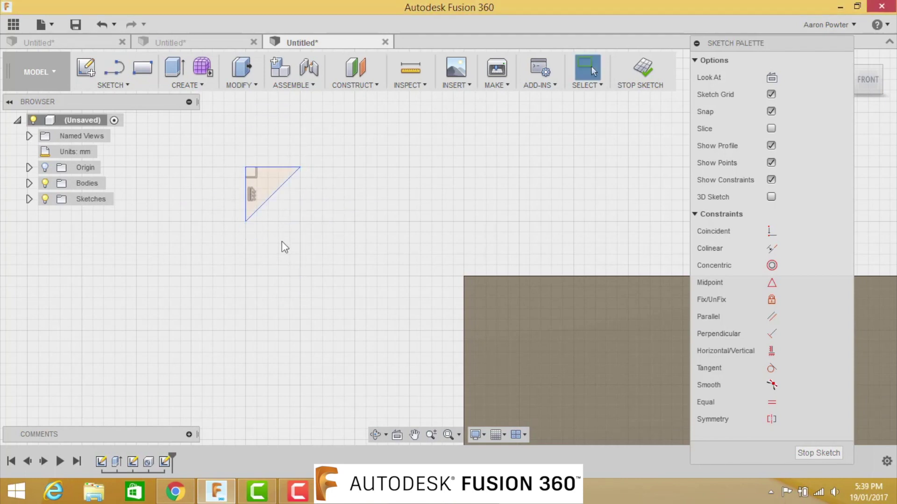
Dimension the triangle's vertical edge to 4 mm and the hypotenuse at 45° to it.
key("d")
left_click(245, 194)
left_click(326, 191)
type("4")
key("Return")
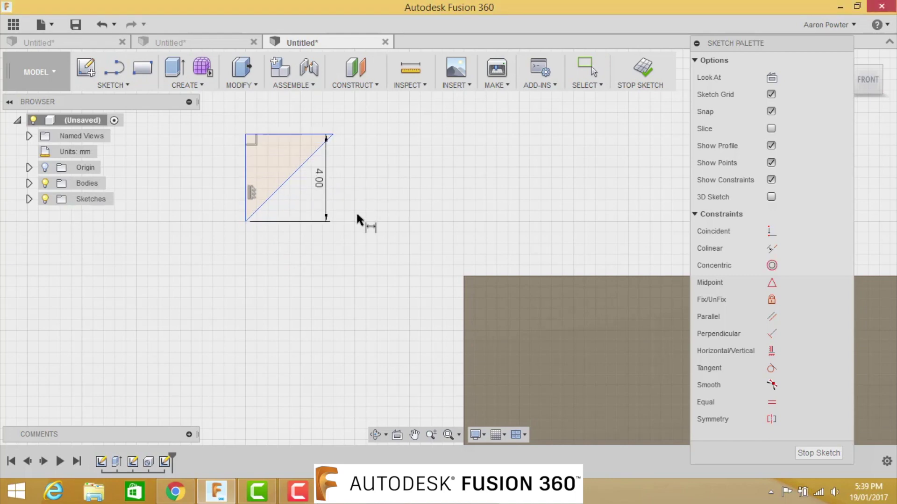
left_click(290, 176)
left_click(250, 172)
left_click(329, 103)
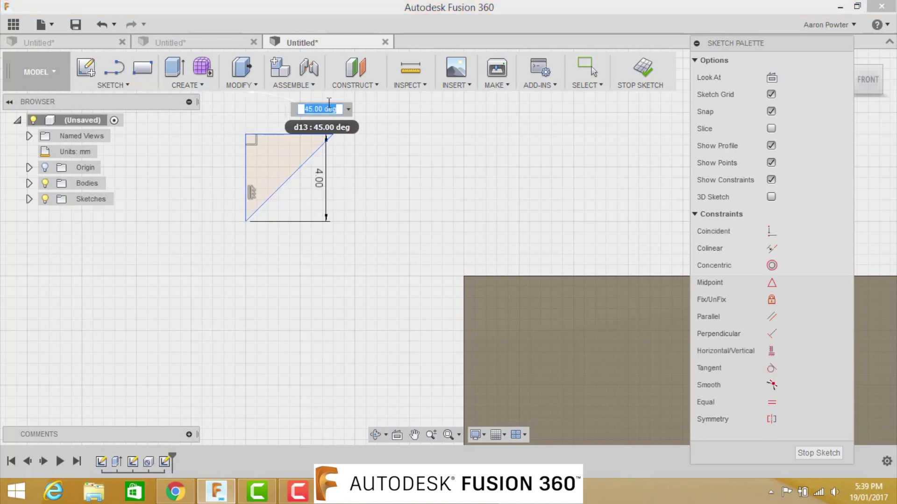
type("45")
key("Return")
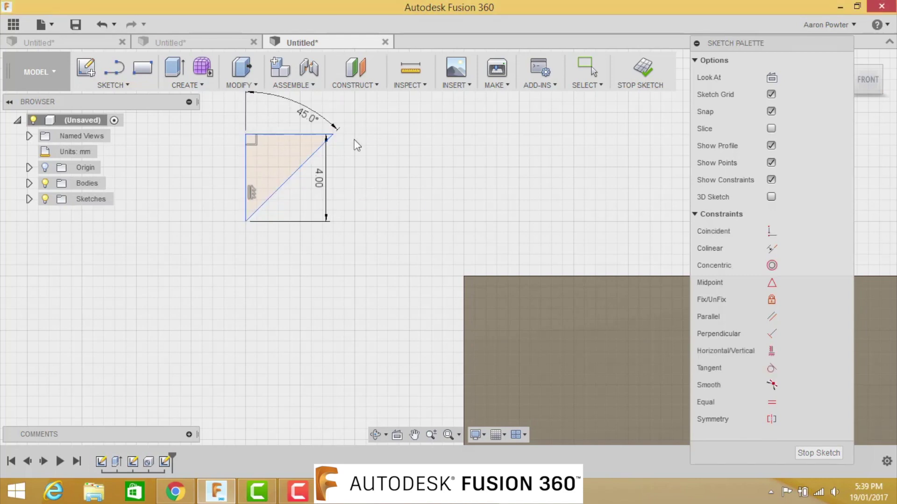
left_click(245, 167)
left_click(395, 184)
key("Escape")
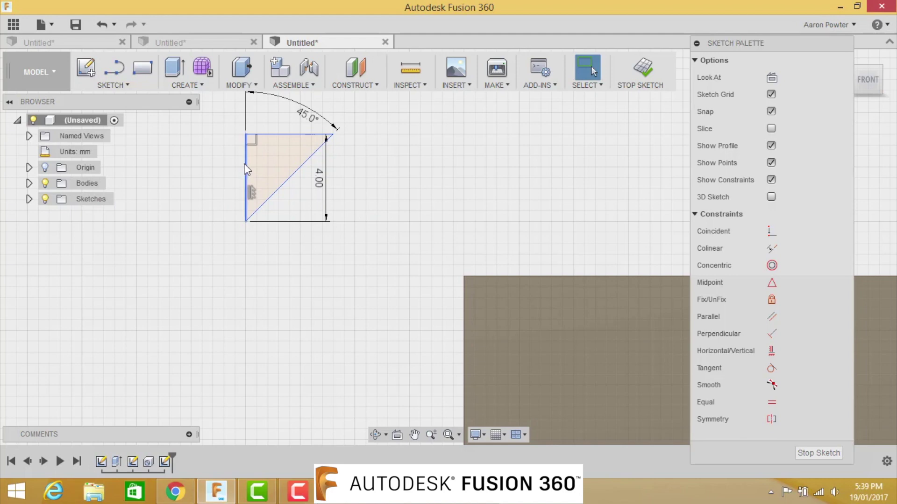
Convert the triangle's vertical left edge into a construction line.
left_click(246, 169)
left_click(773, 77)
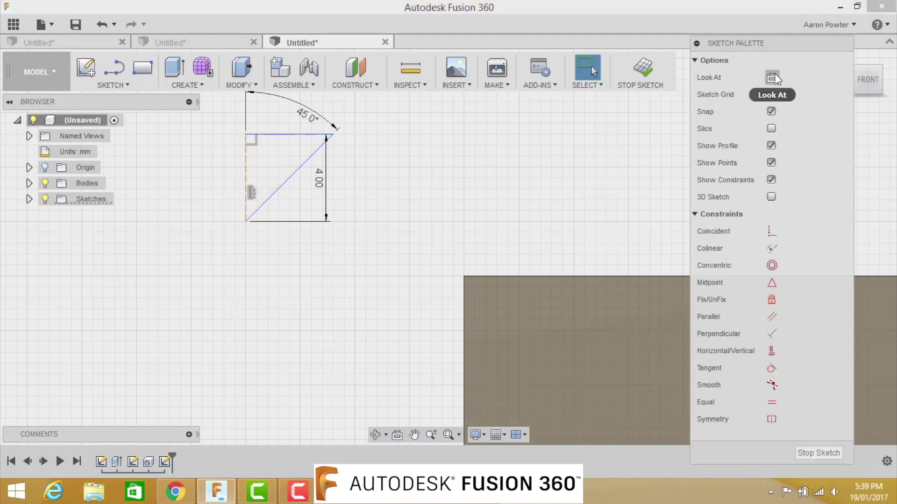
scroll(333, 308, "down", 1)
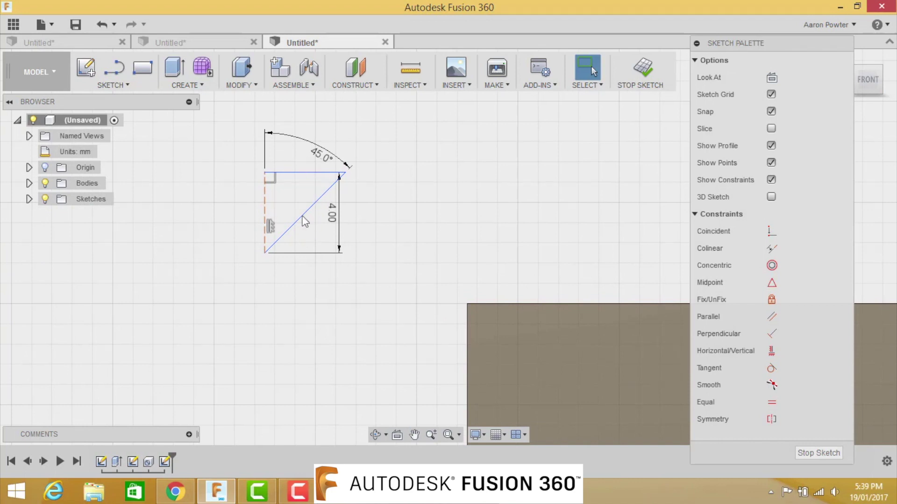
Mirror the top edge and hypotenuse across the construction line into a V shape.
left_click(125, 86)
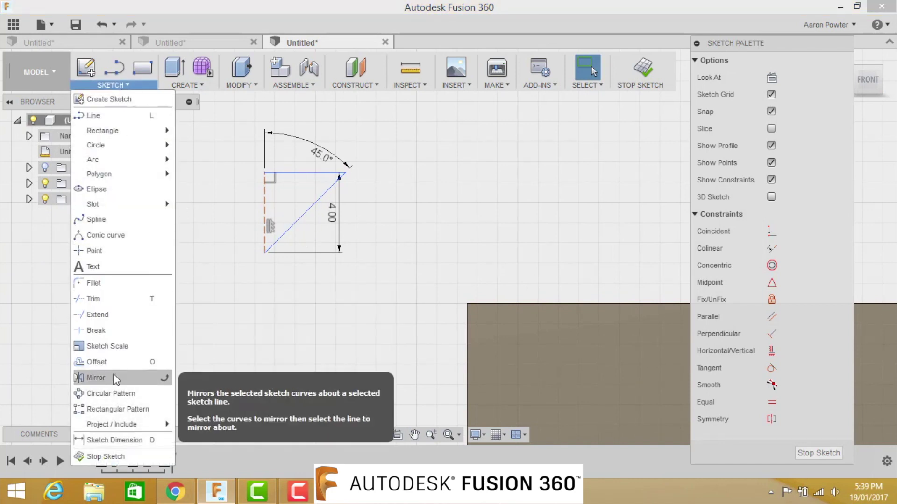
left_click(116, 379)
left_click_drag(731, 124, 539, 134)
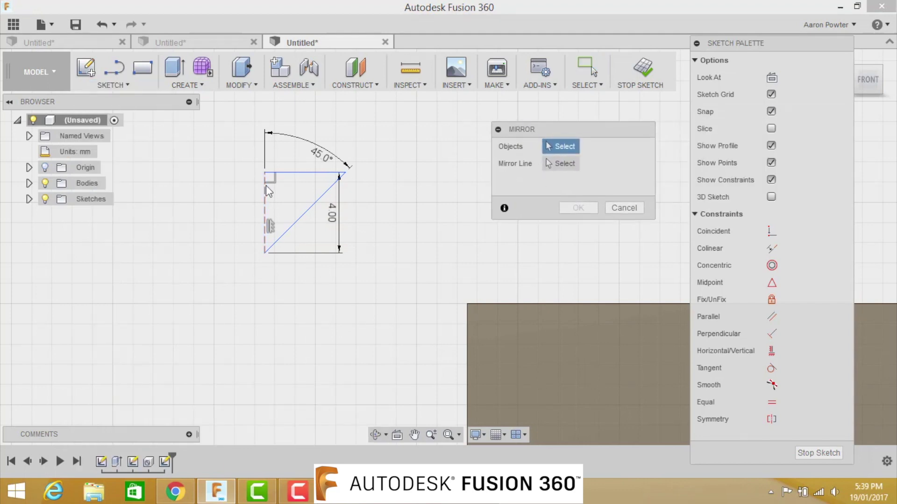
left_click(287, 173)
left_click(303, 213)
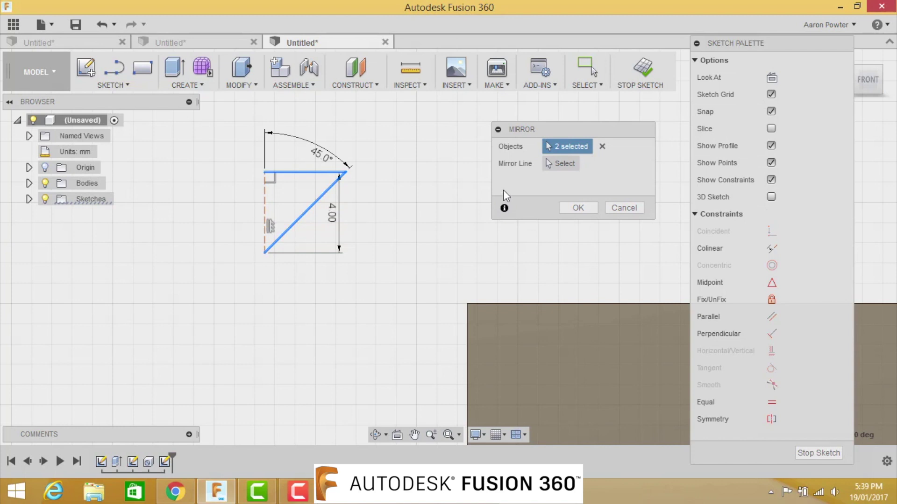
left_click(566, 167)
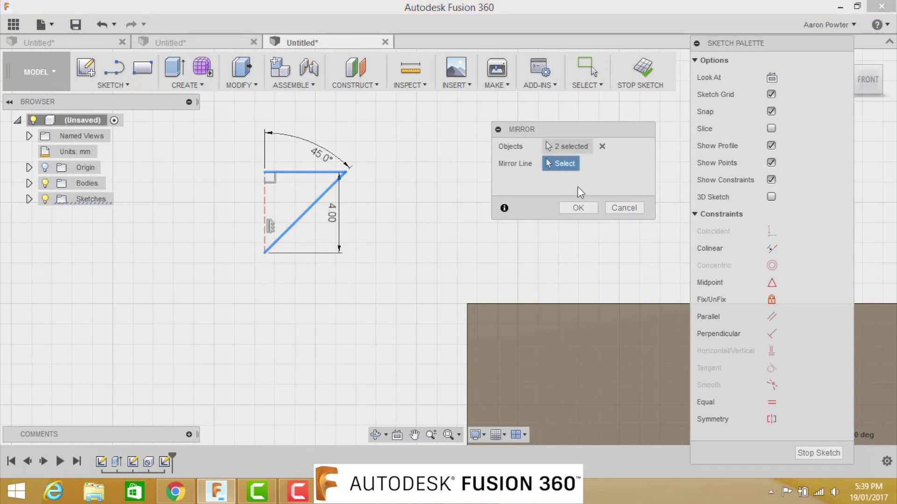
left_click(265, 204)
left_click(578, 208)
scroll(481, 273, "down", 3)
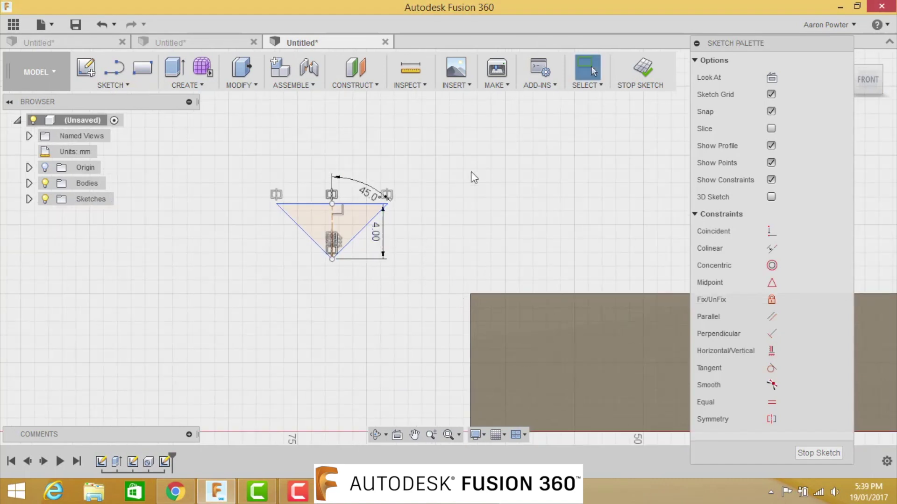
Locate the V profile 5 mm above the block's top edge and its tip 25 mm from the corner.
key("d")
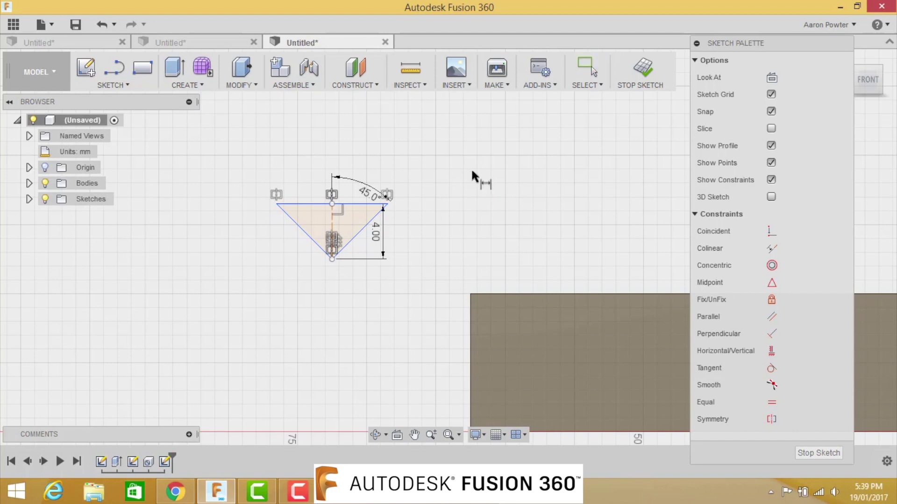
left_click(581, 294)
left_click(369, 204)
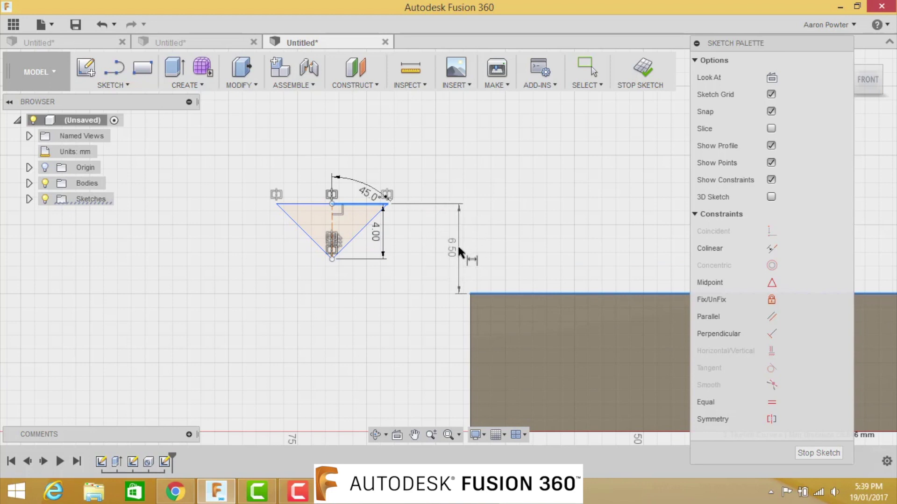
left_click(461, 248)
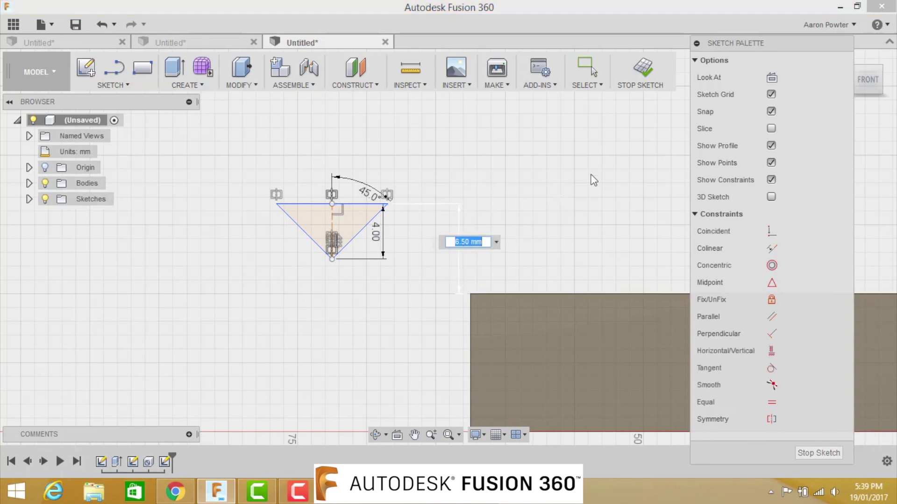
type("50")
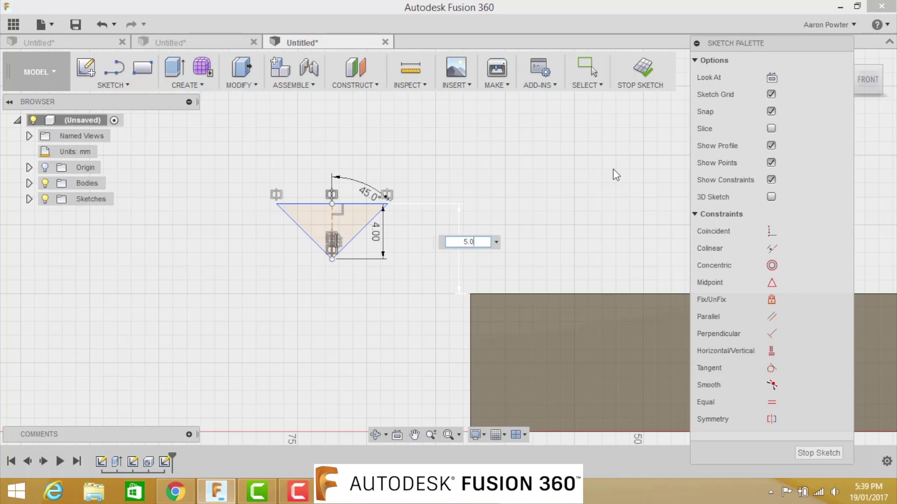
key("Return")
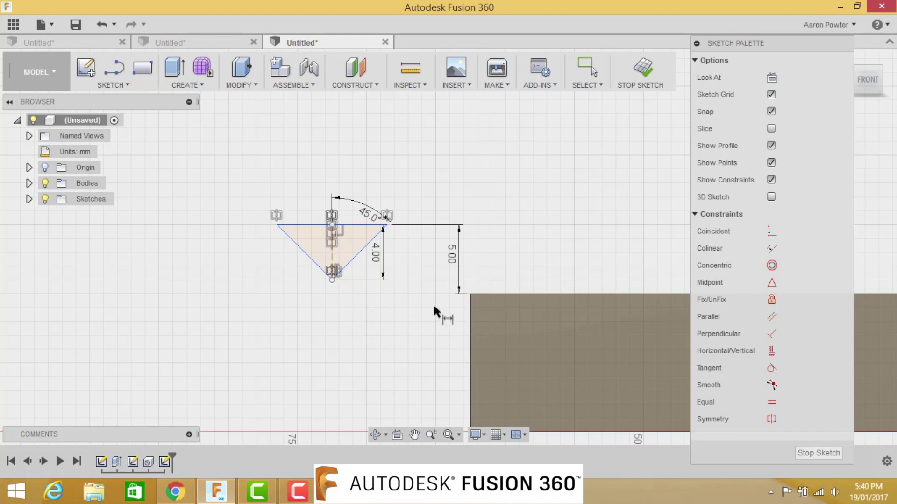
left_click(469, 293)
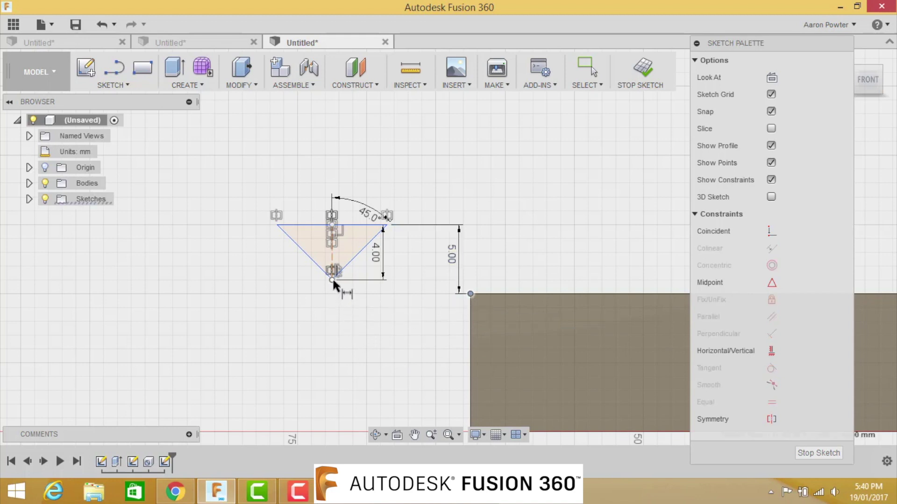
left_click(331, 280)
left_click(382, 320)
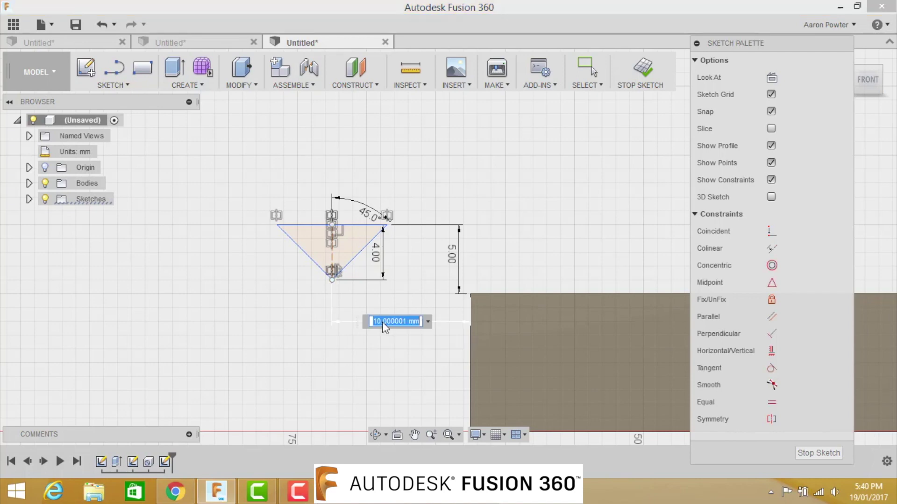
type("25")
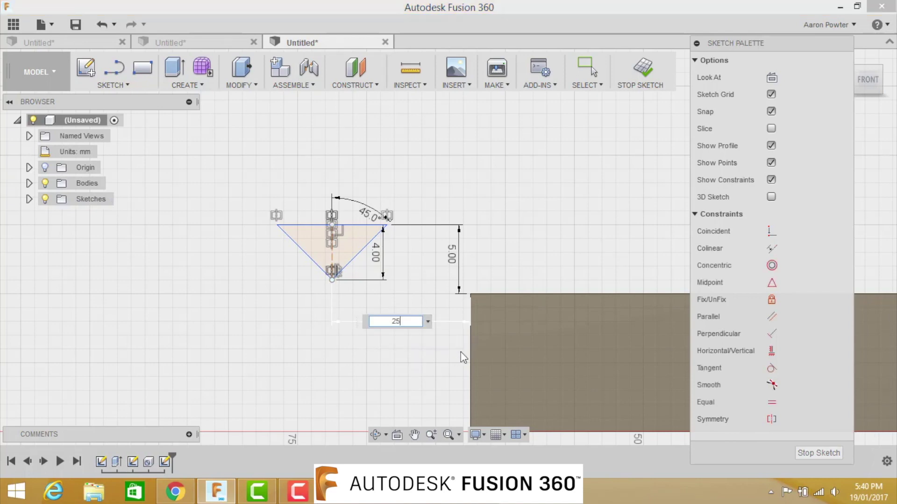
key("Return")
scroll(421, 336, "down", 4)
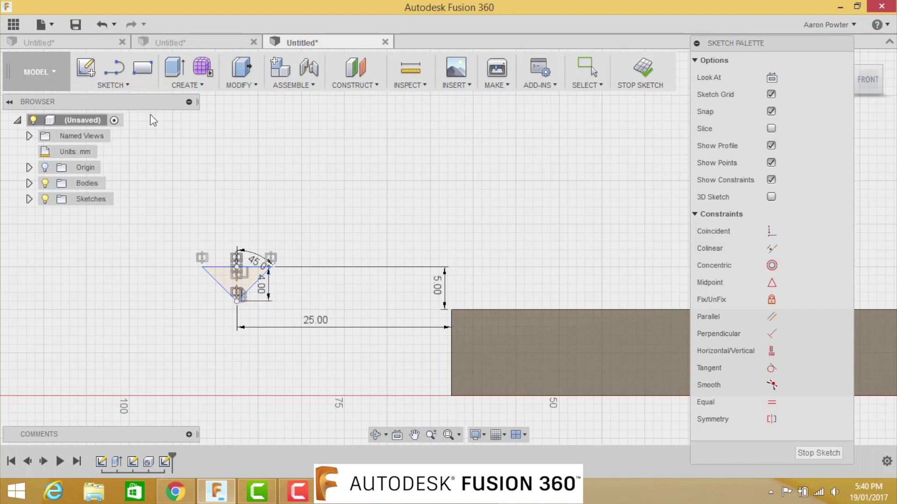
Rectangular-pattern the V profile to the right: 22 copies spread over 175 mm.
left_click(127, 87)
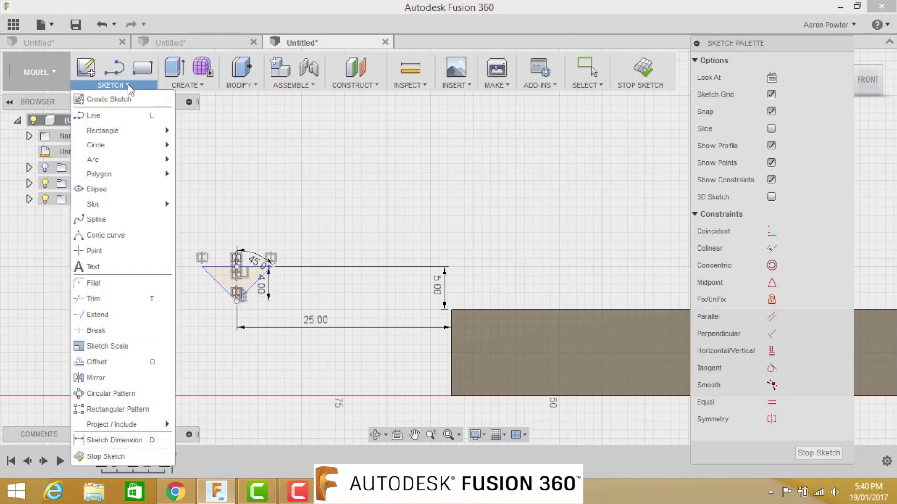
left_click(138, 413)
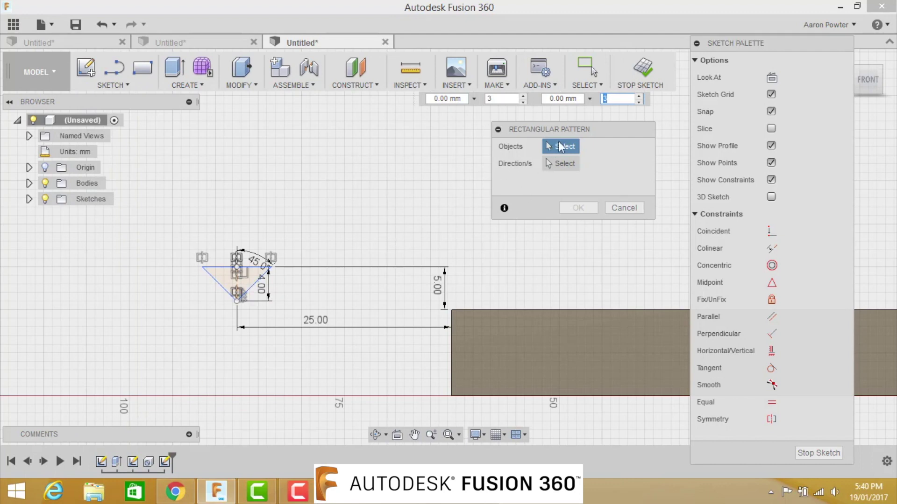
mouse_move(176, 243)
left_mouse_down()
mouse_move(299, 321)
mouse_move(292, 309)
left_mouse_up()
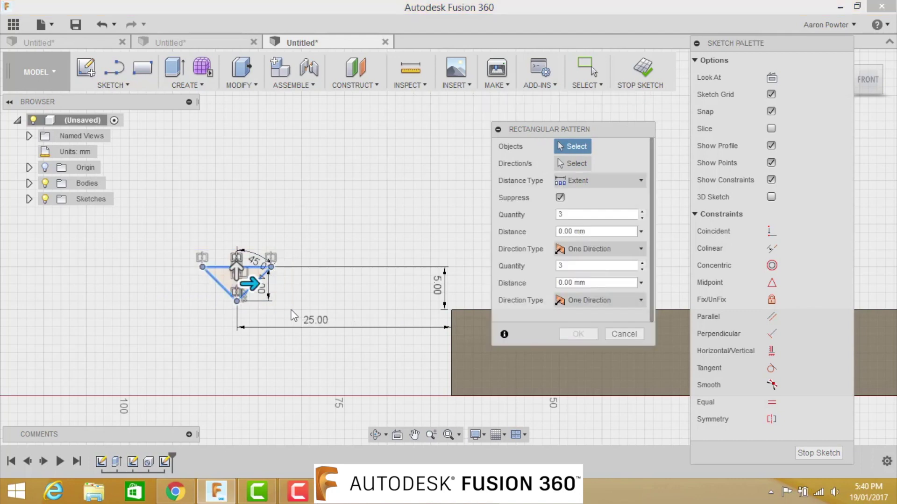
left_click(566, 162)
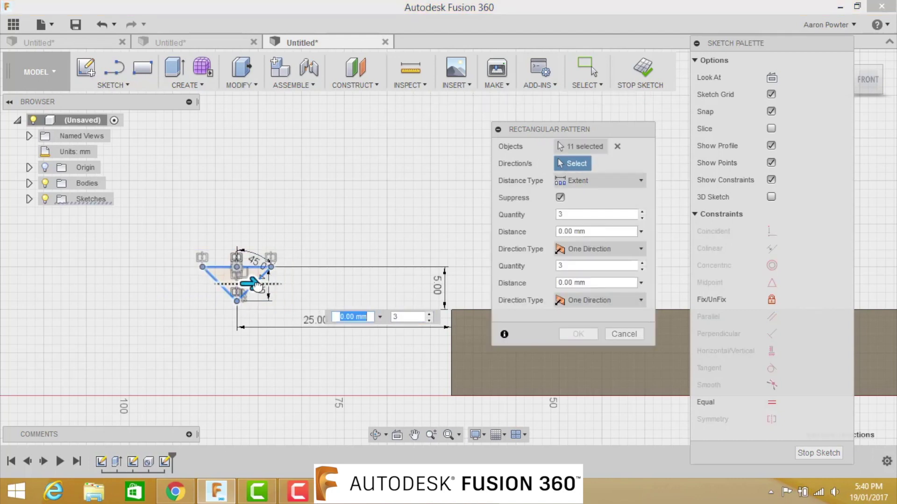
left_click_drag(251, 283, 406, 286)
key("Tab")
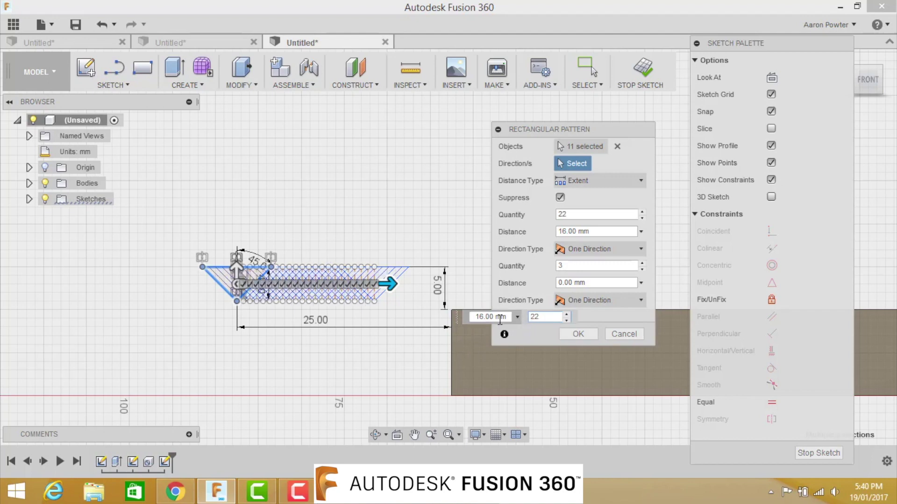
left_click_drag(475, 318, 479, 318)
type("175")
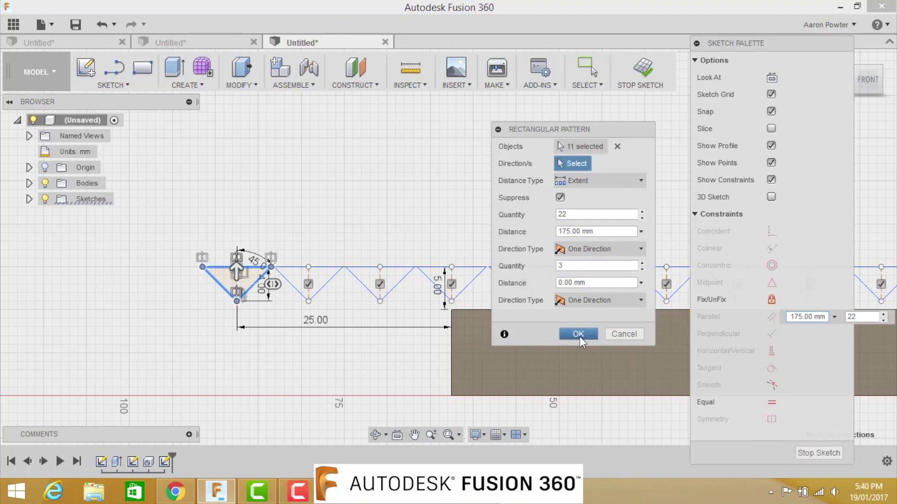
left_click(578, 334)
scroll(383, 259, "up", 5)
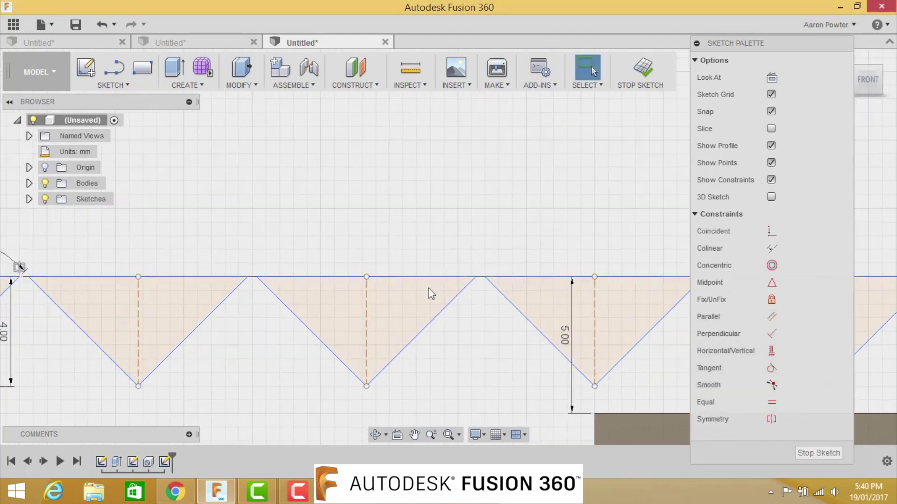
scroll(457, 348, "down", 3)
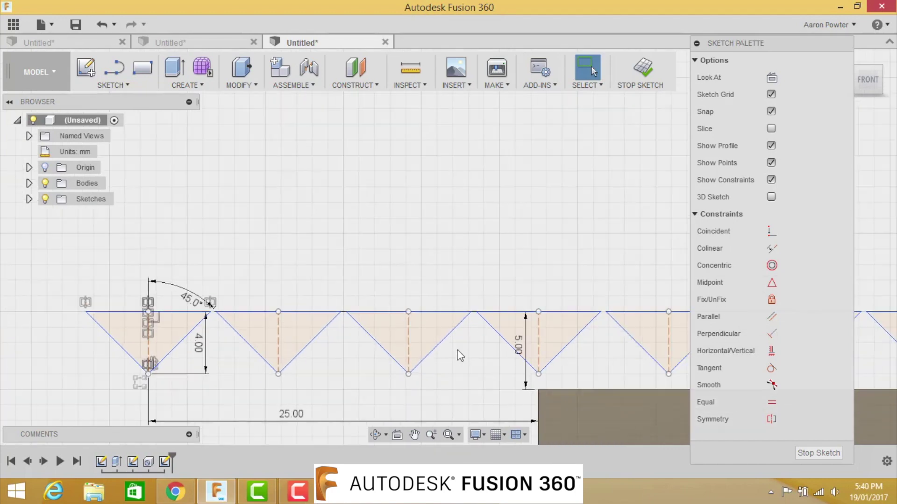
scroll(460, 356, "down", 4)
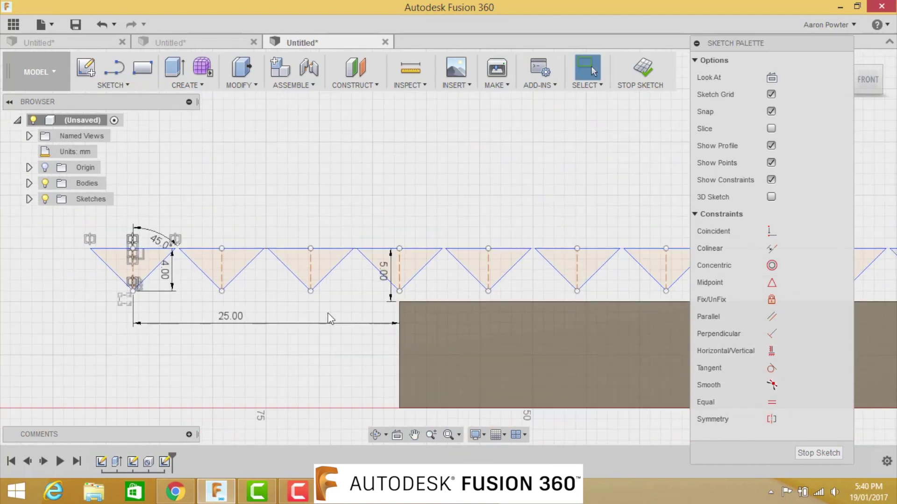
Stop the sketch and check the triangle row against the block from Home and Front views.
left_click(801, 452)
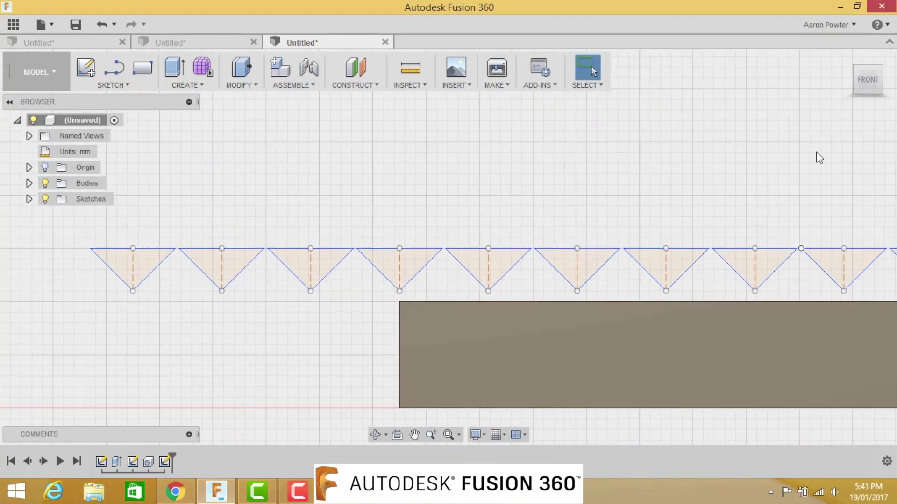
left_click(848, 61)
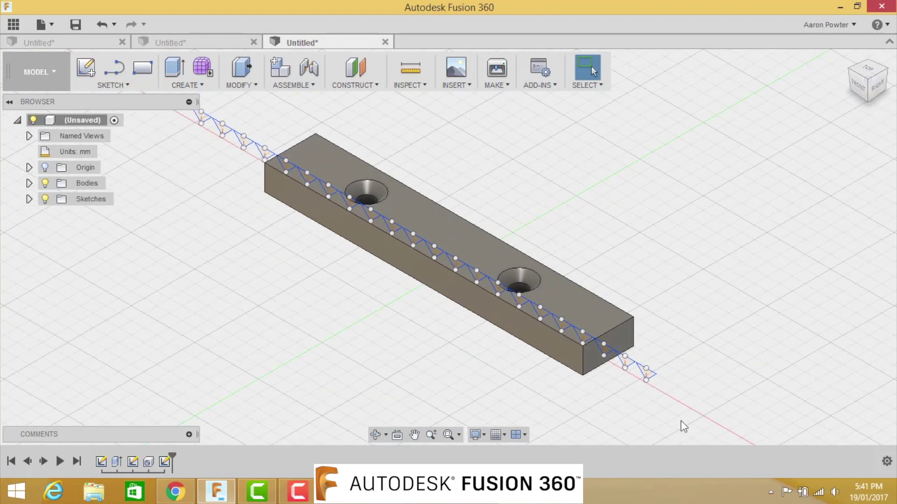
left_click(857, 88)
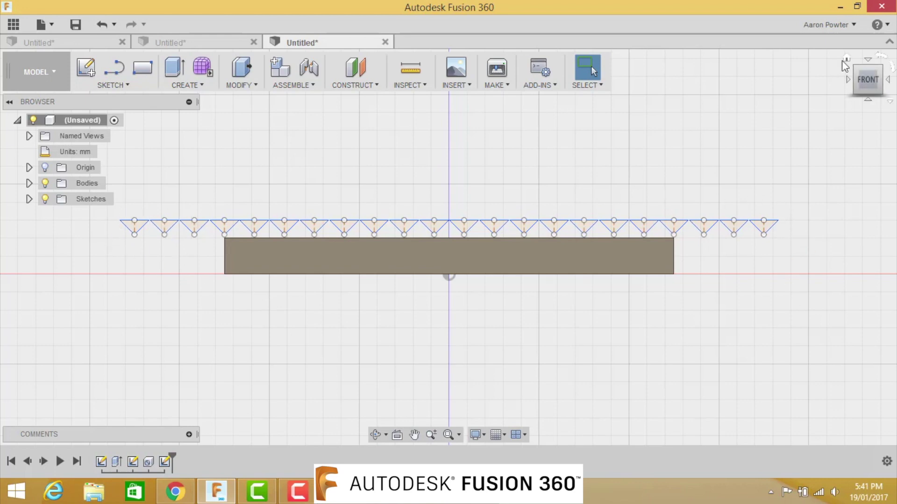
left_click(846, 59)
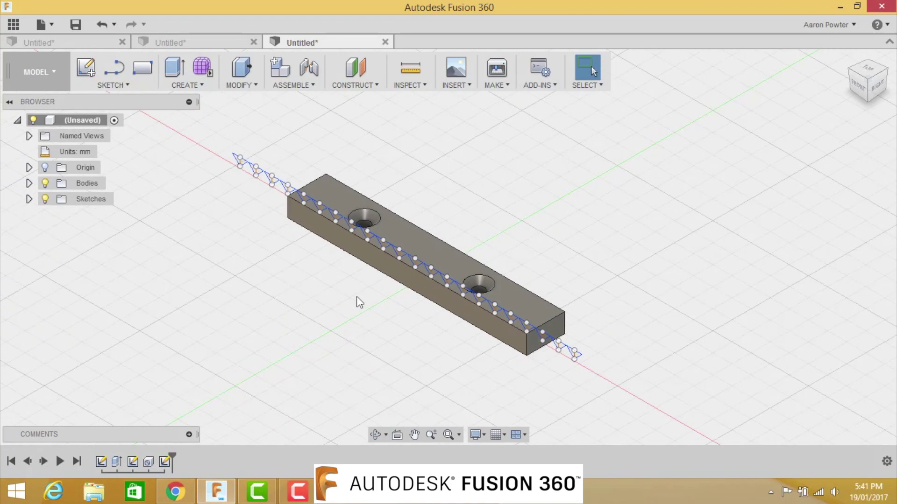
key("Escape")
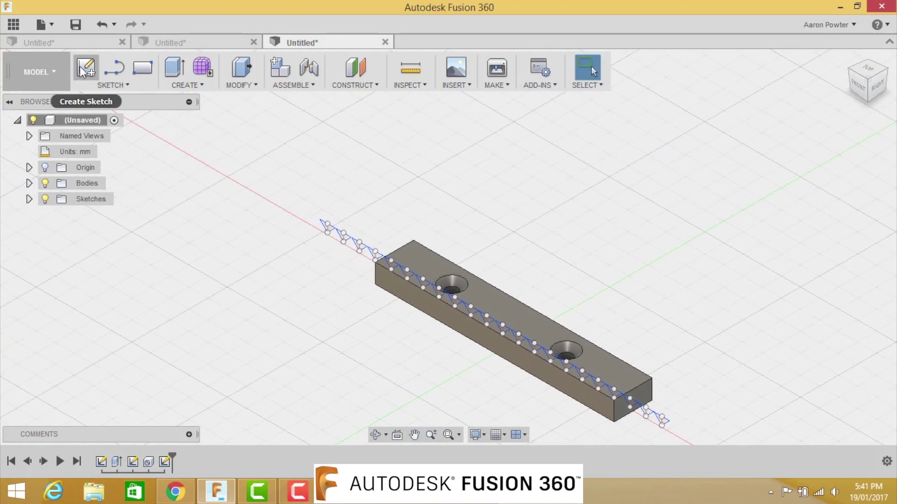
Start a new sketch on the block's top face with the Line tool.
left_click(83, 70)
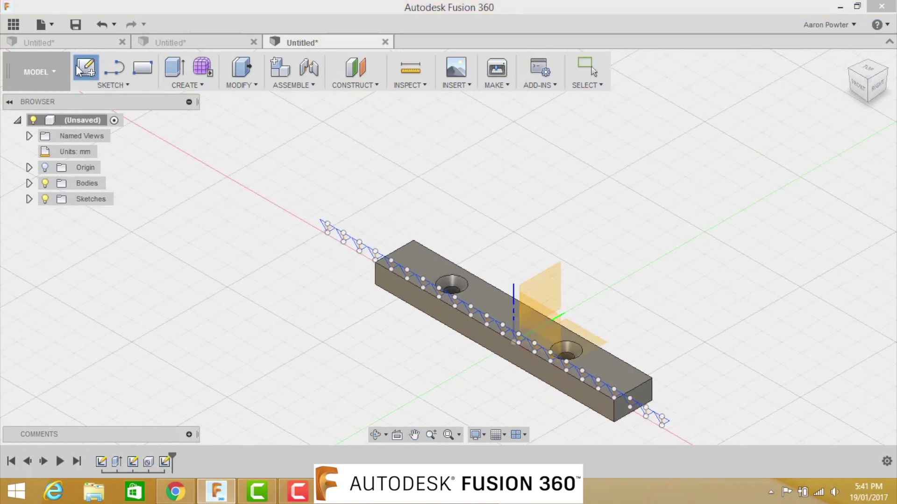
left_click(425, 254)
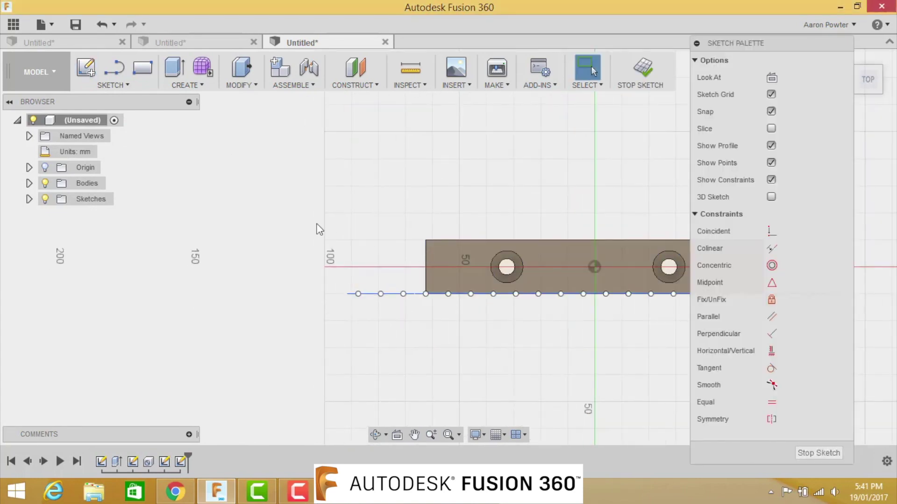
key("l")
scroll(349, 306, "up", 1)
scroll(349, 305, "up", 3)
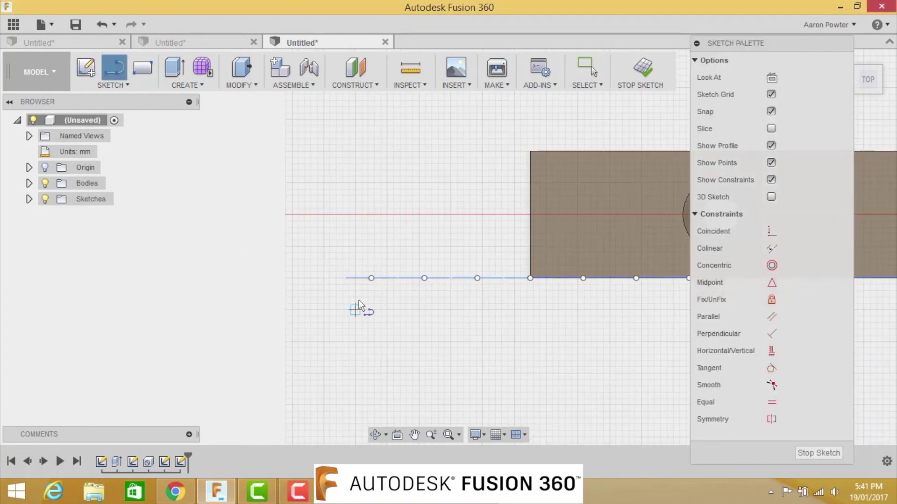
Draw a 40 mm line at 135° from the triangle row's end and finish the sketch.
left_click(371, 278)
scroll(584, 110, "down", 2)
middle_click_drag(572, 128, 434, 255)
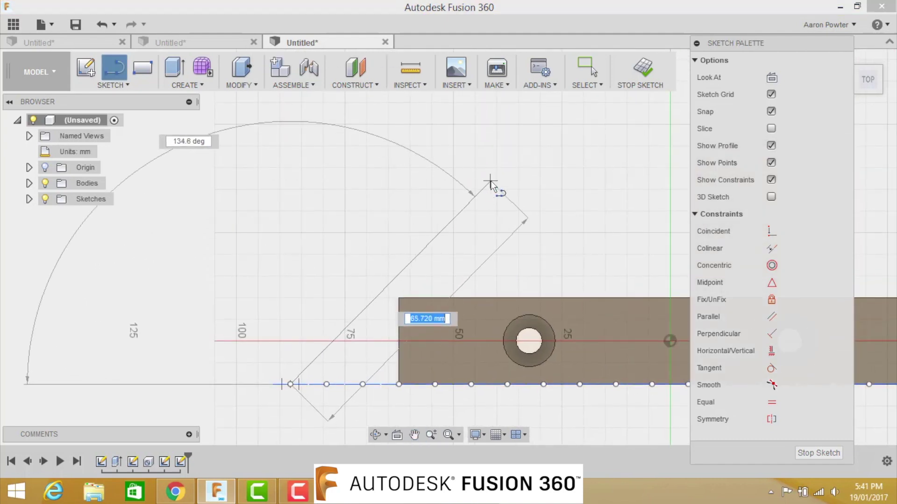
type("40")
key("Tab")
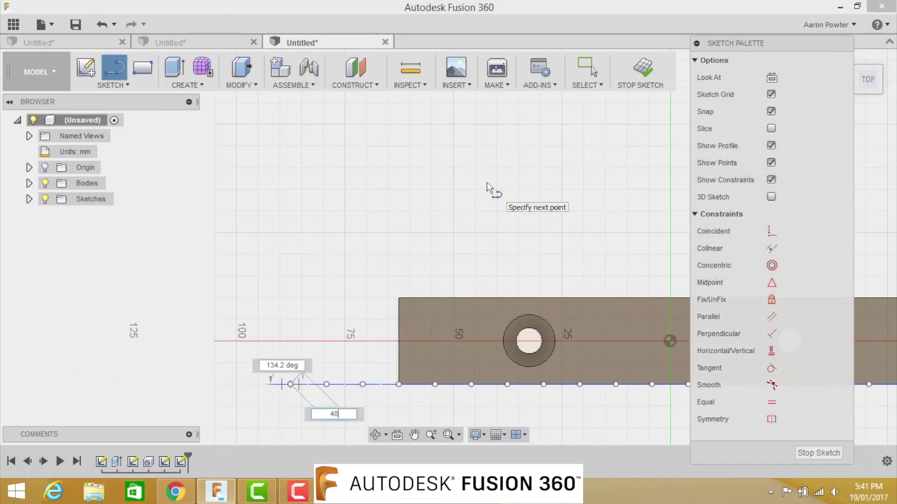
type("135")
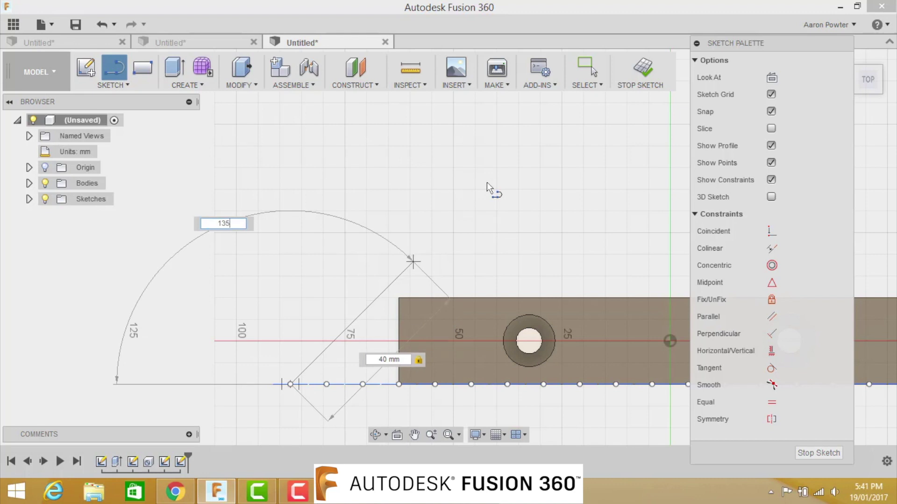
key("Return")
key("Escape")
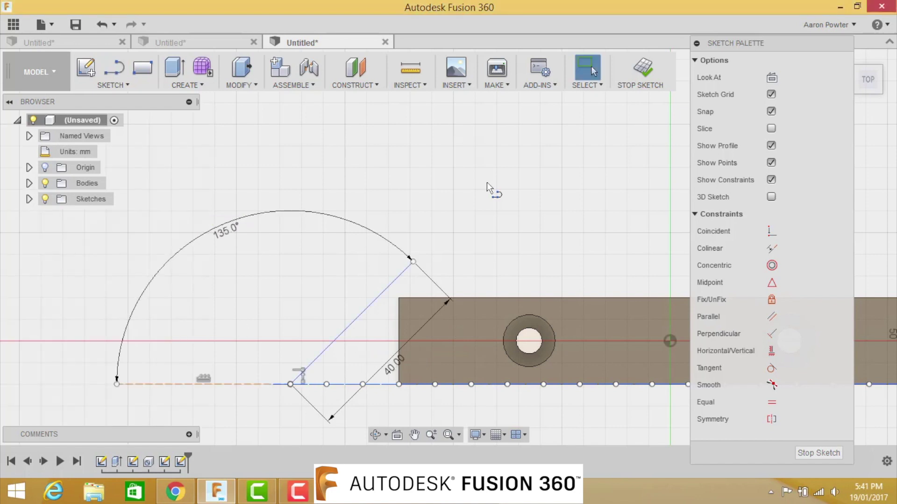
left_click(797, 453)
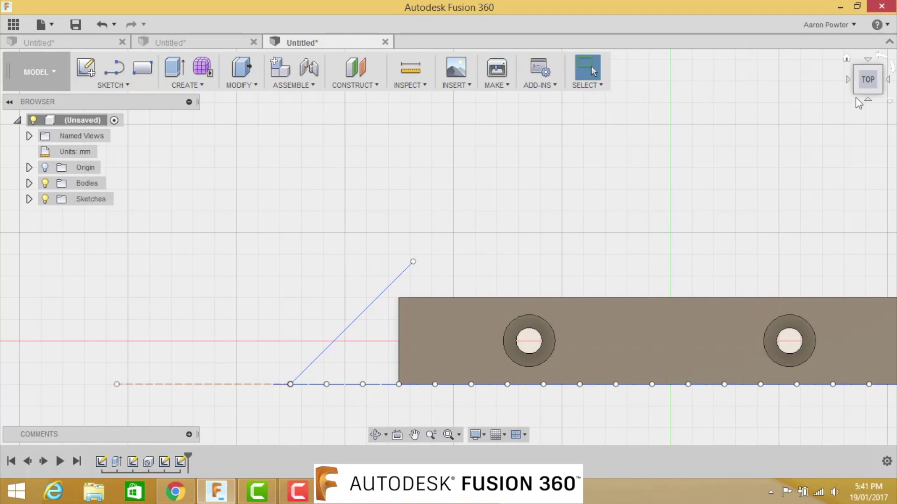
left_click(846, 58)
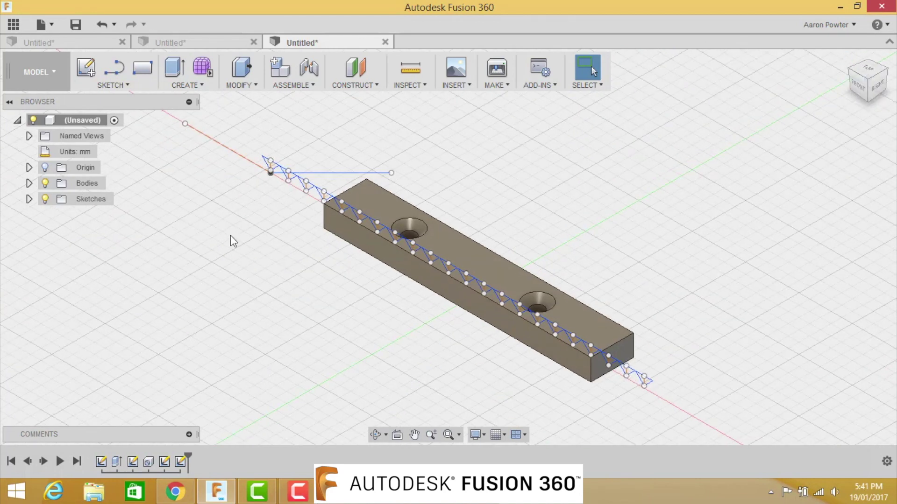
Sweep all 22 triangle profiles along the 40 mm, 135° line.
left_click(189, 85)
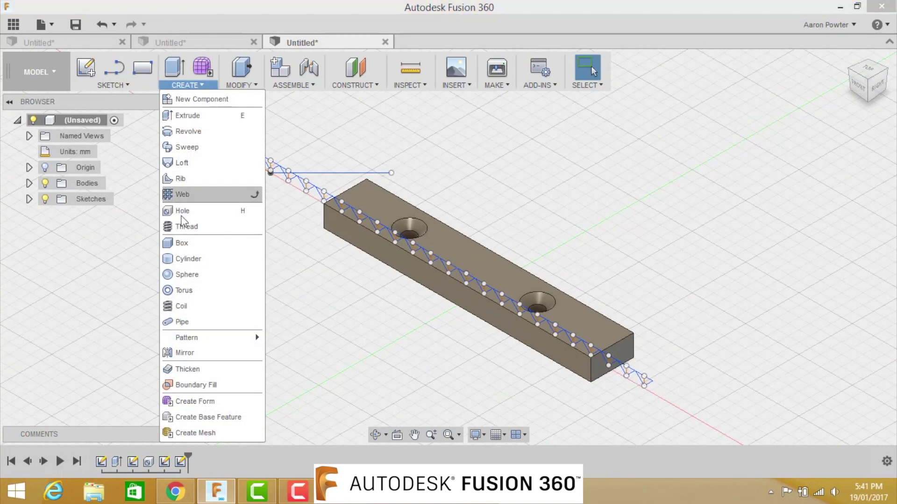
left_click(188, 146)
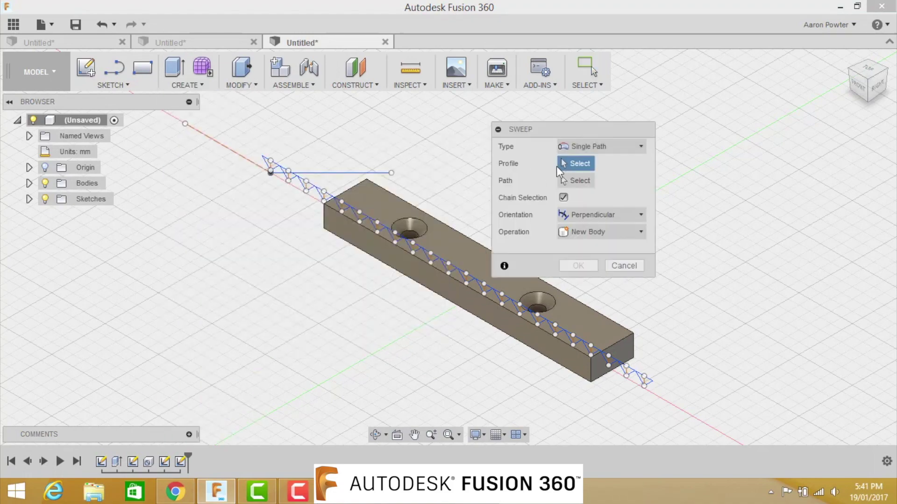
left_click(852, 83)
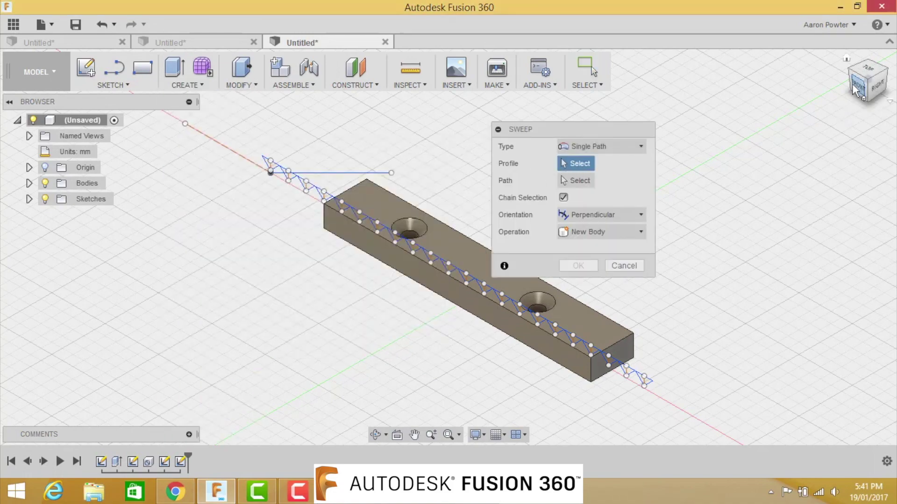
scroll(405, 411, "up", 5)
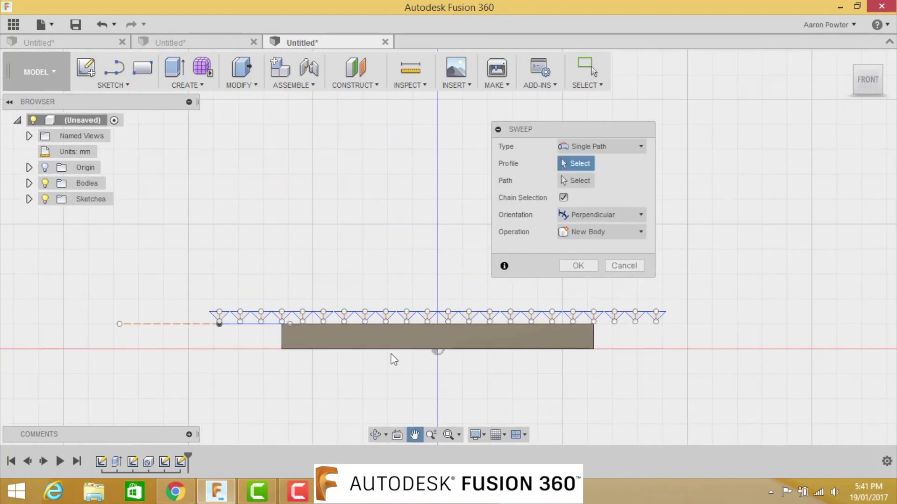
scroll(393, 356, "up", 3)
scroll(393, 358, "up", 1)
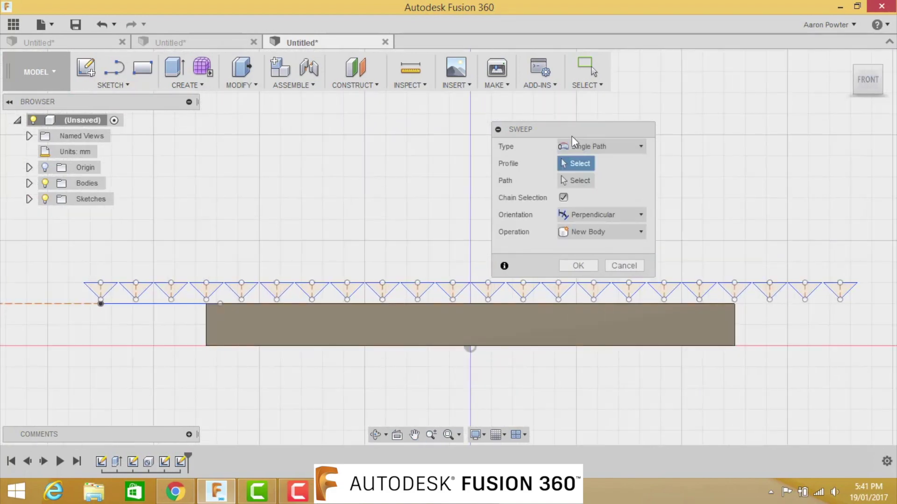
left_click_drag(571, 136, 660, 92)
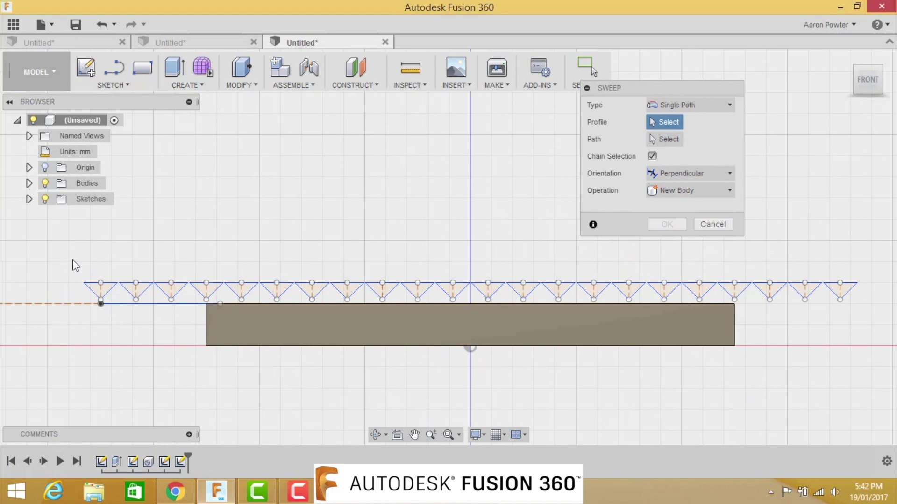
mouse_move(72, 260)
left_mouse_down()
mouse_move(164, 290)
mouse_move(767, 281)
mouse_move(865, 300)
left_mouse_up()
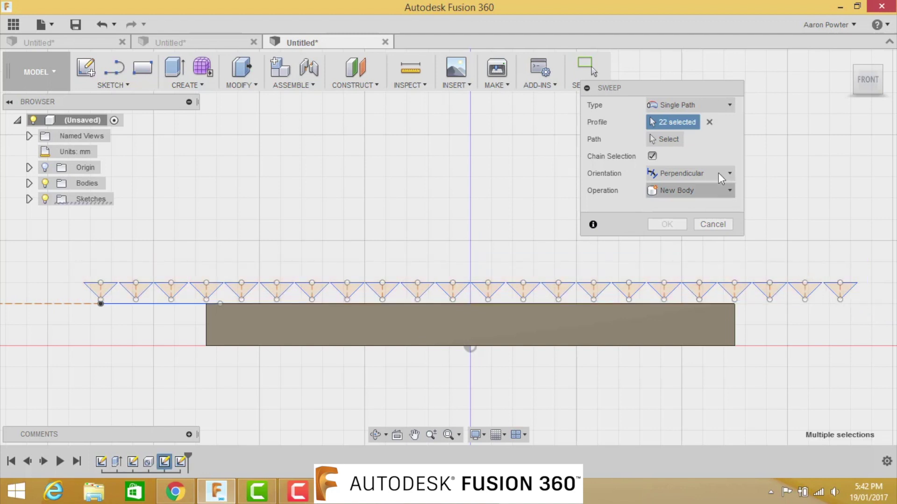
left_click(671, 139)
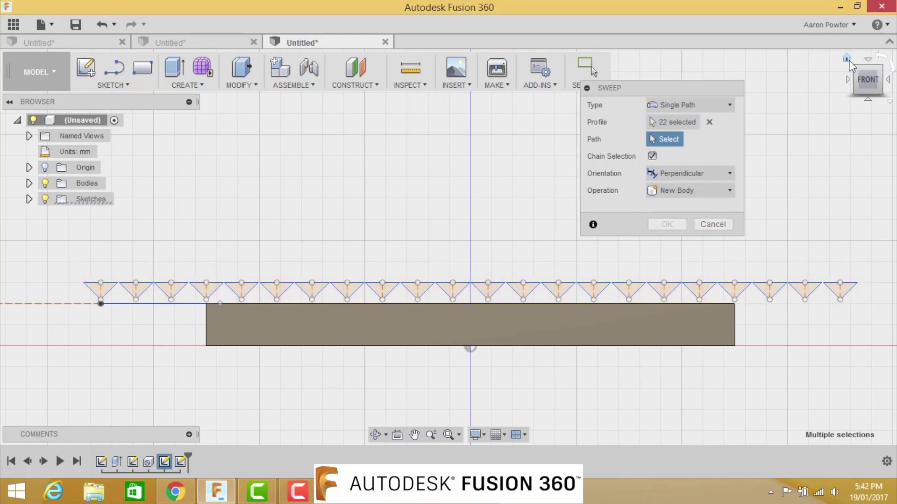
left_click(847, 57)
left_click(359, 173)
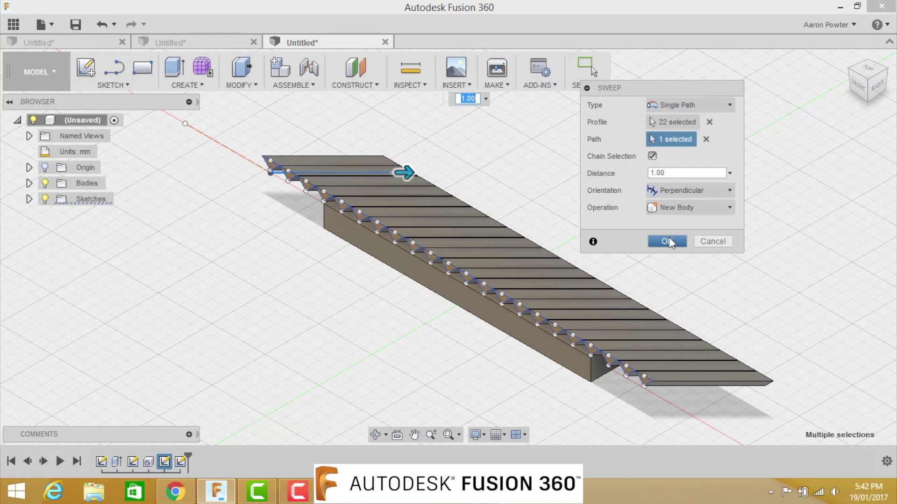
left_click(669, 239)
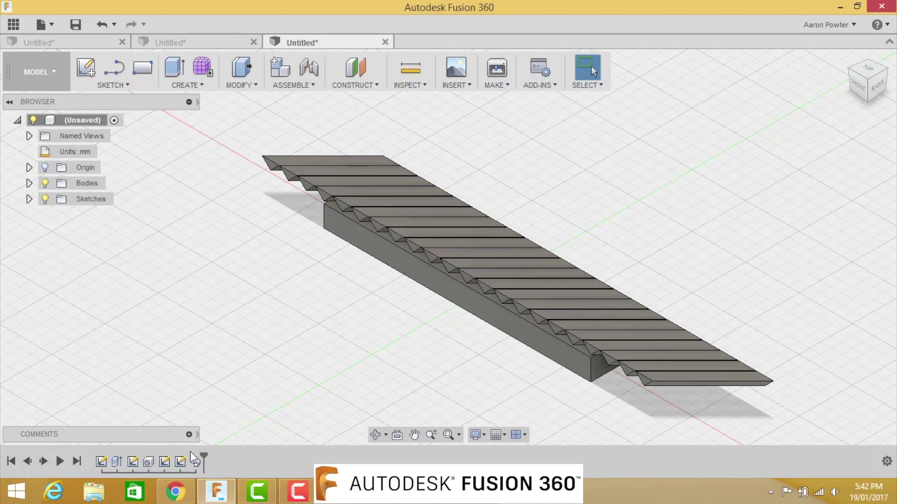
Edit Sketch3 and change the triangle row's offset from 5 mm to 2 mm.
right_click(163, 462)
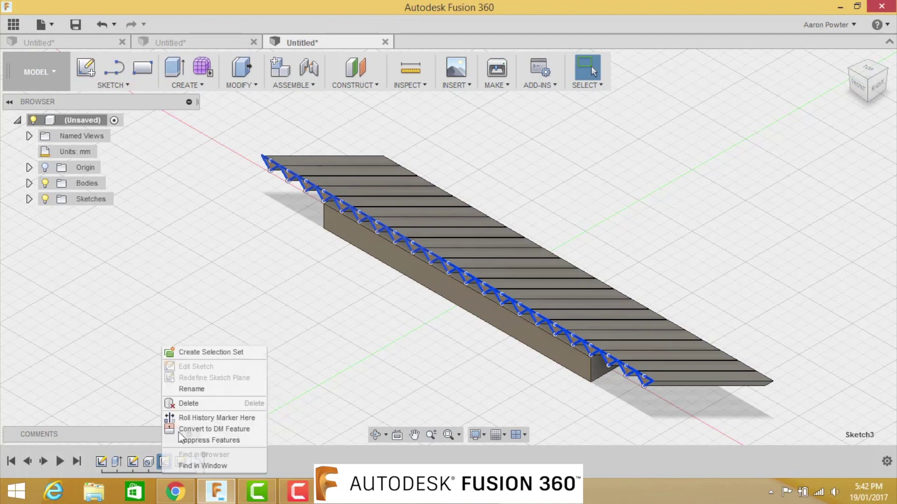
left_click(321, 362)
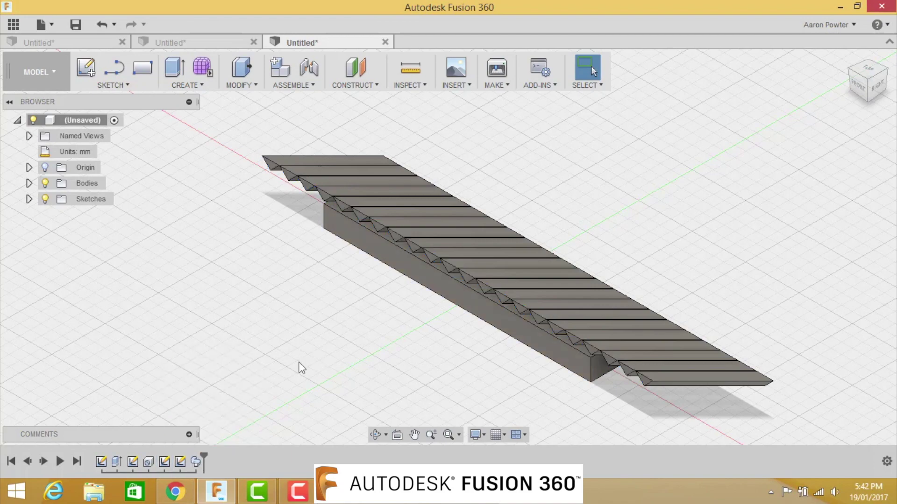
right_click(161, 464)
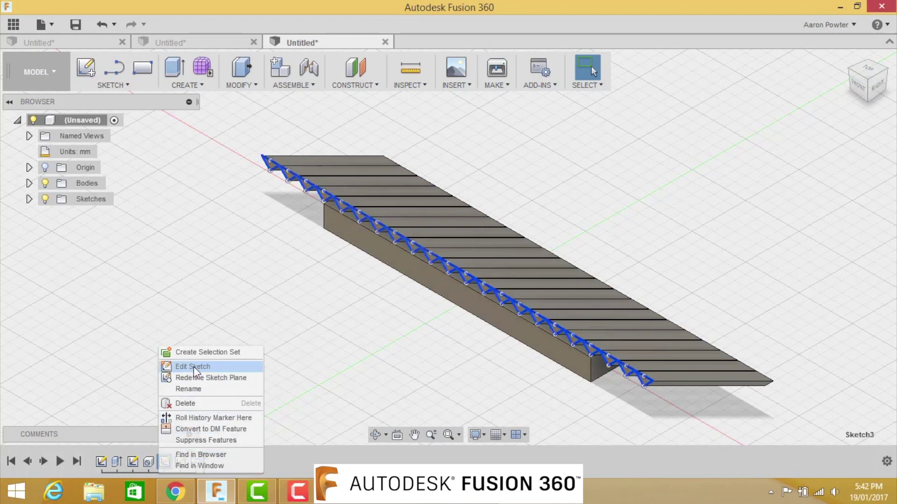
left_click(194, 366)
scroll(216, 274, "up", 5)
left_click(339, 176)
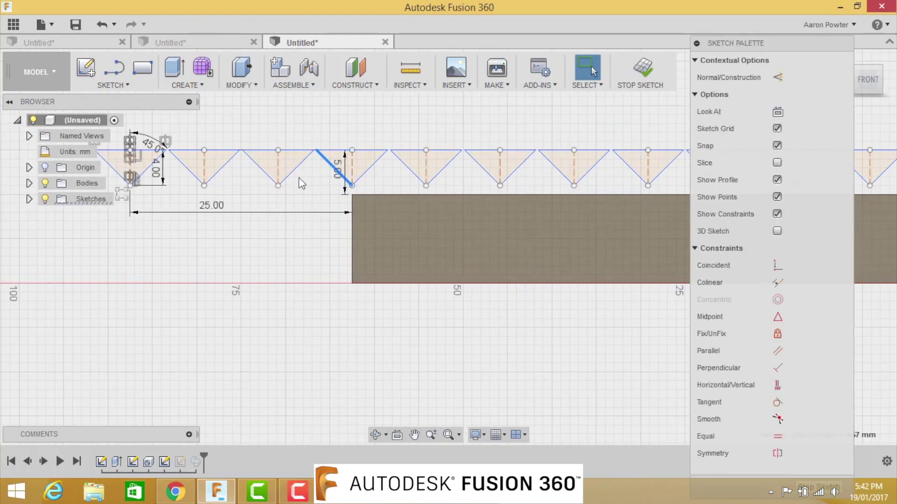
left_click(317, 191)
type("2")
key("Return")
key("Escape")
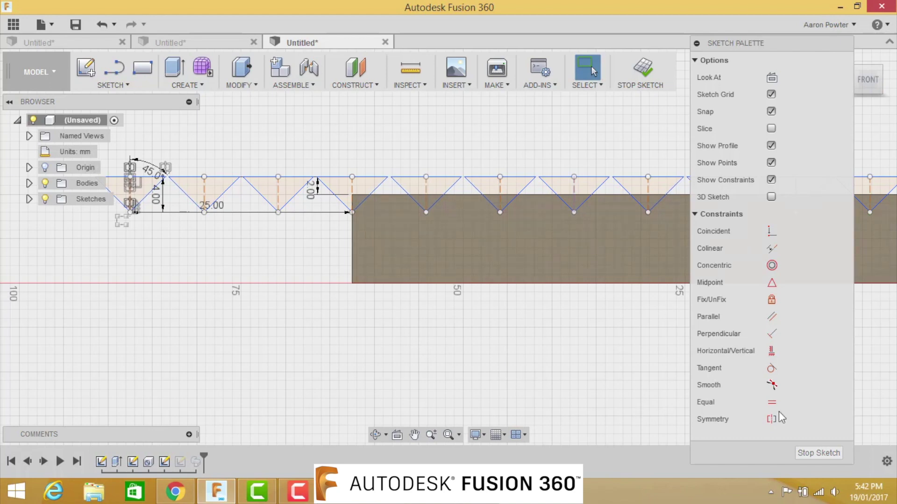
left_click(819, 452)
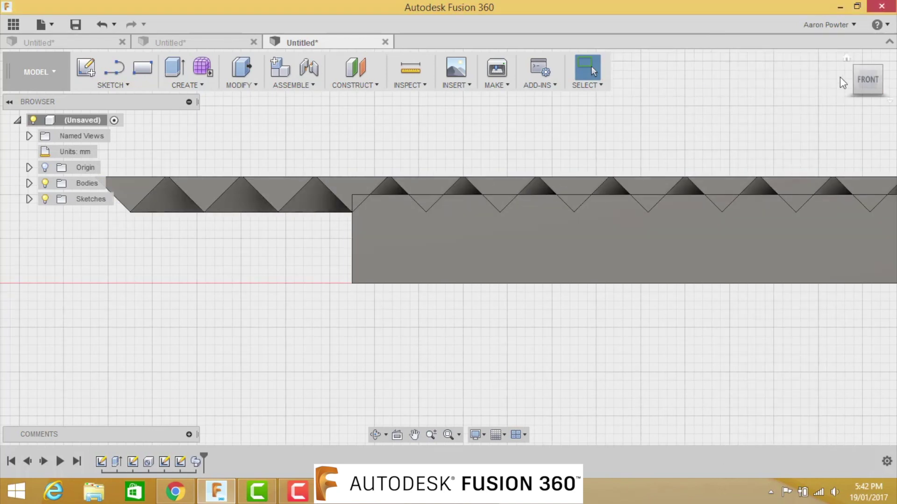
left_click(843, 55)
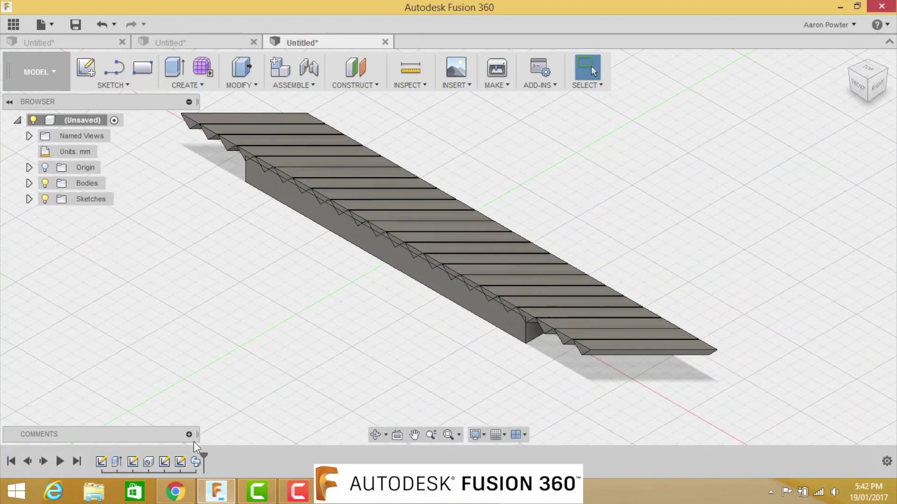
Edit Sweep1 and change its operation to Cut so it carves V-grooves into the block top.
right_click(198, 458)
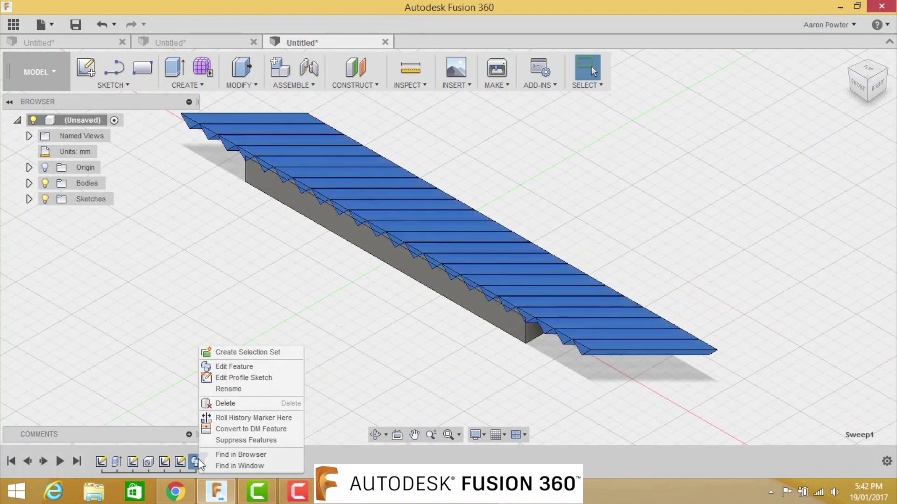
left_click(233, 367)
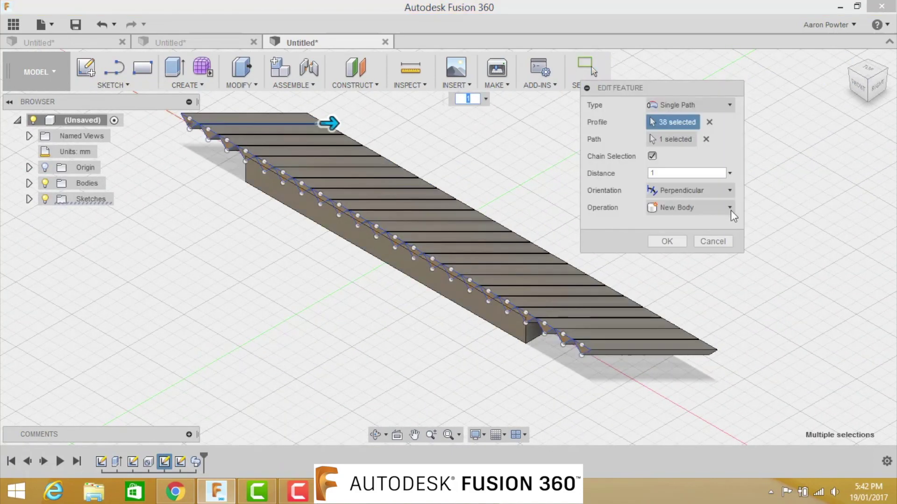
left_click(727, 209)
left_click(678, 240)
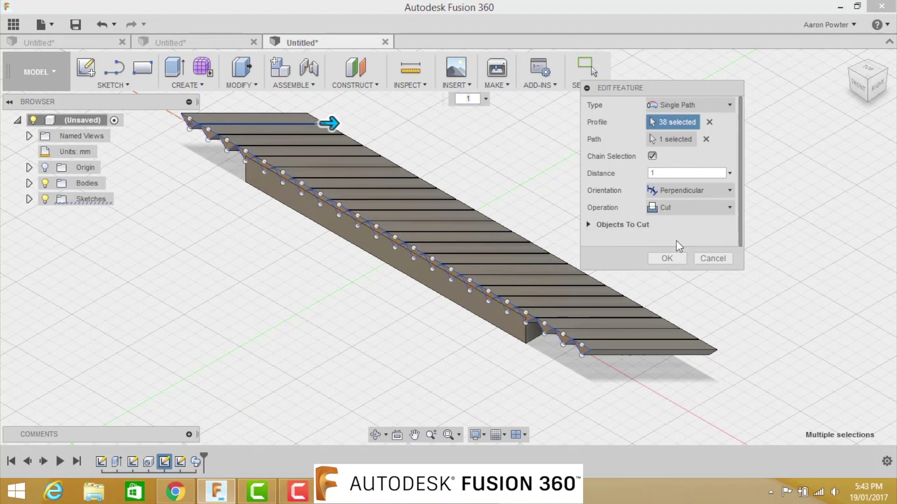
left_click(730, 208)
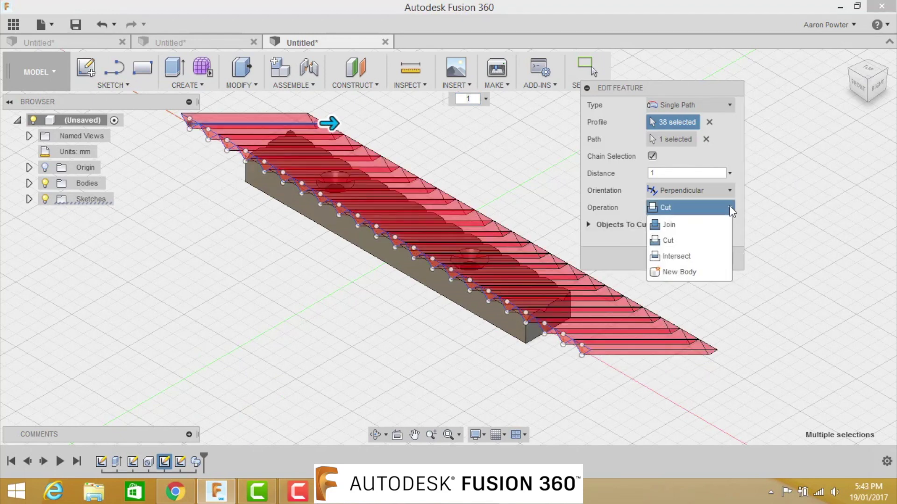
left_click(689, 240)
left_click(679, 258)
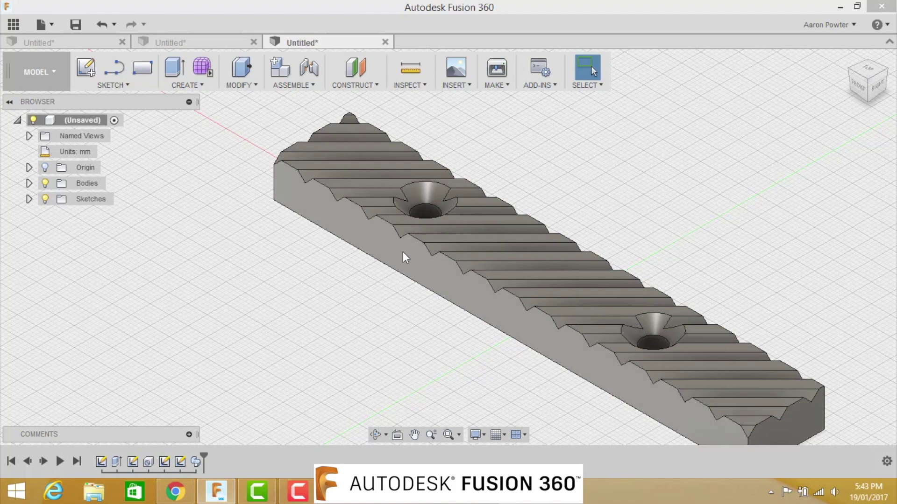
Start a Mirror with pattern type Features and select Sweep1 as the feature to mirror.
left_click(180, 83)
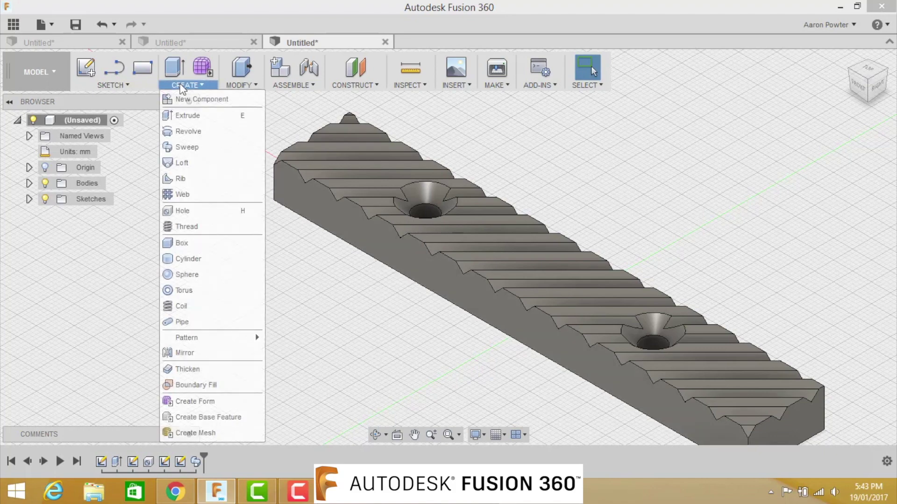
left_click(196, 353)
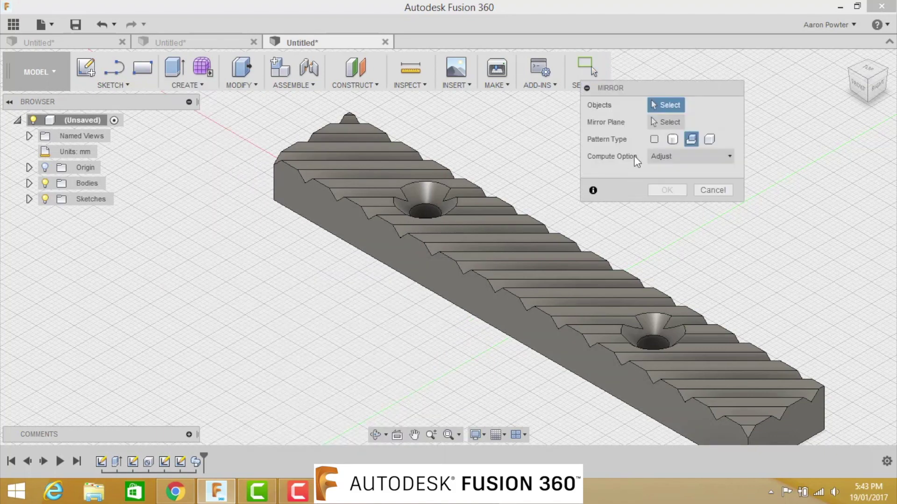
left_click(654, 139)
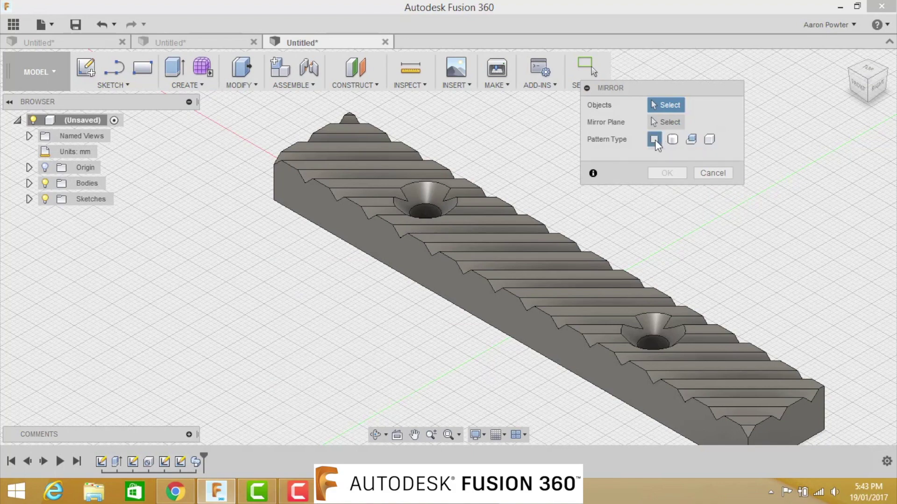
left_click(691, 140)
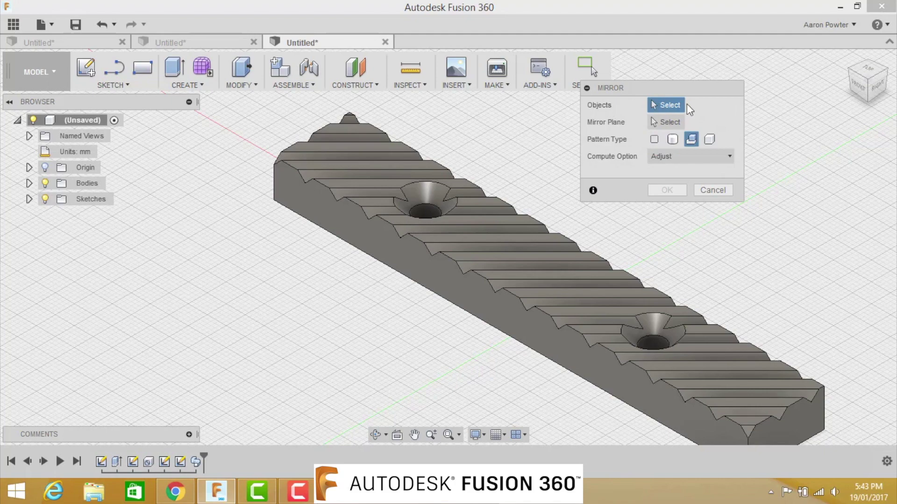
left_click(194, 462)
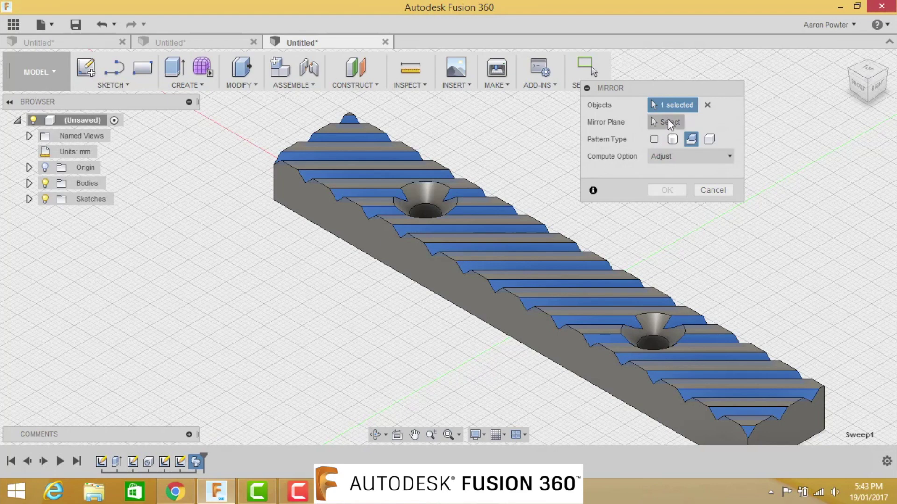
Mirror Sweep1 across the block's mid plane with Adjust compute to form the diamond knurl.
left_click(668, 123)
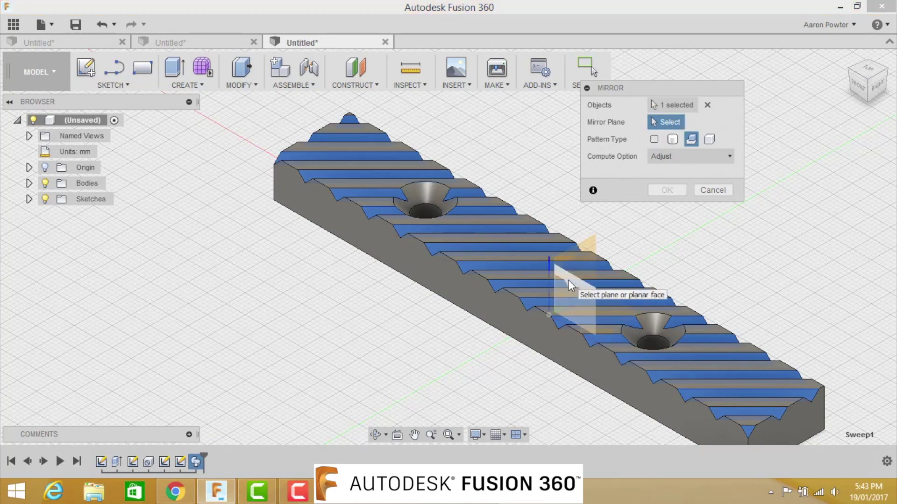
scroll(568, 279, "up", 5)
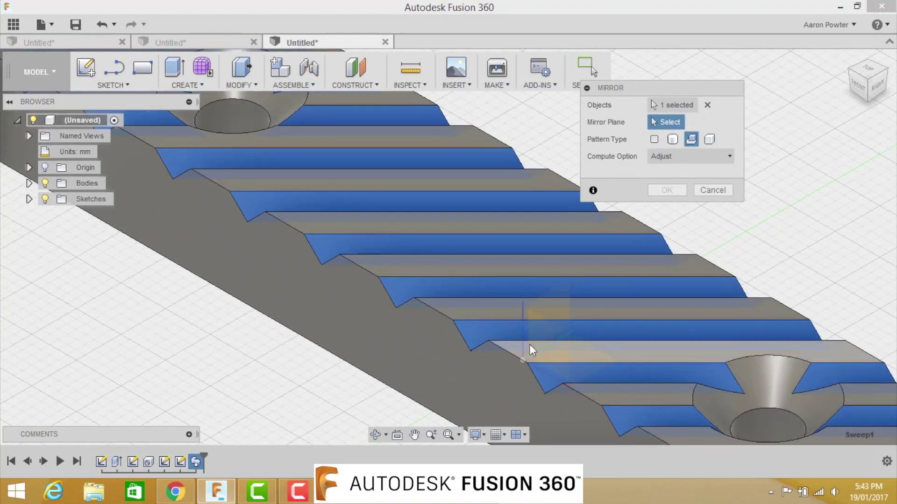
scroll(529, 344, "down", 6)
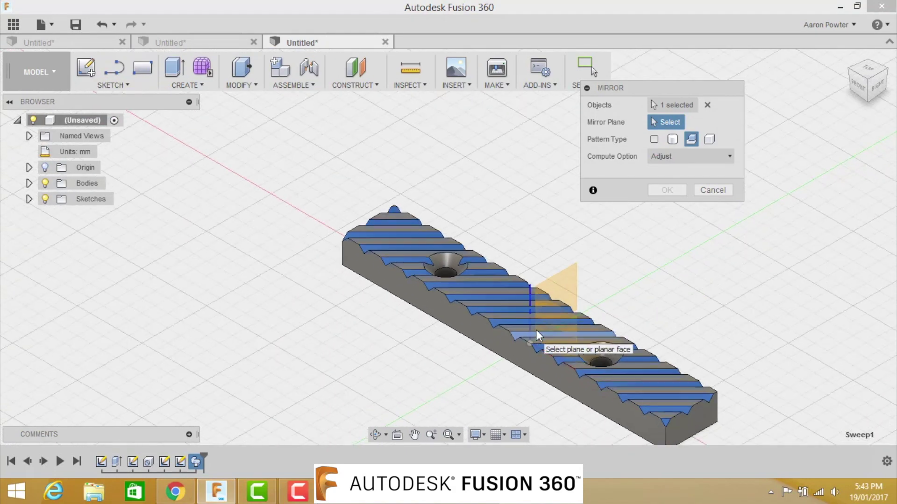
left_click(557, 319)
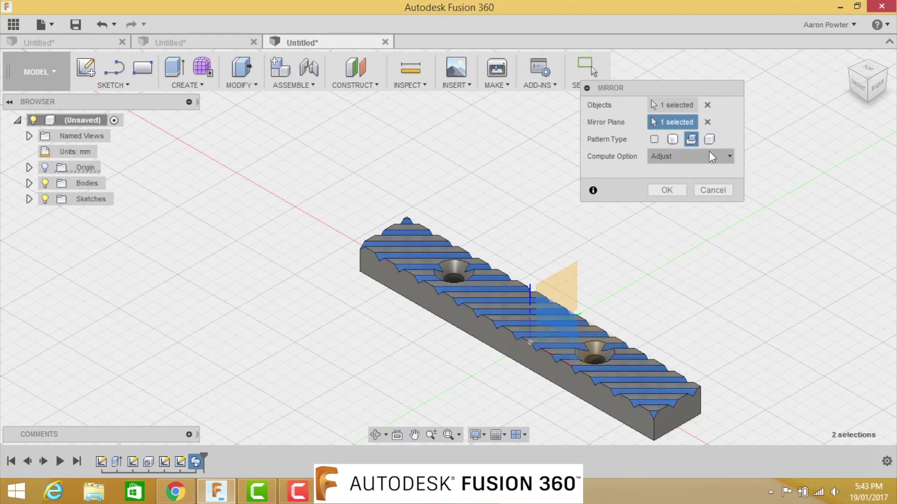
left_click(721, 156)
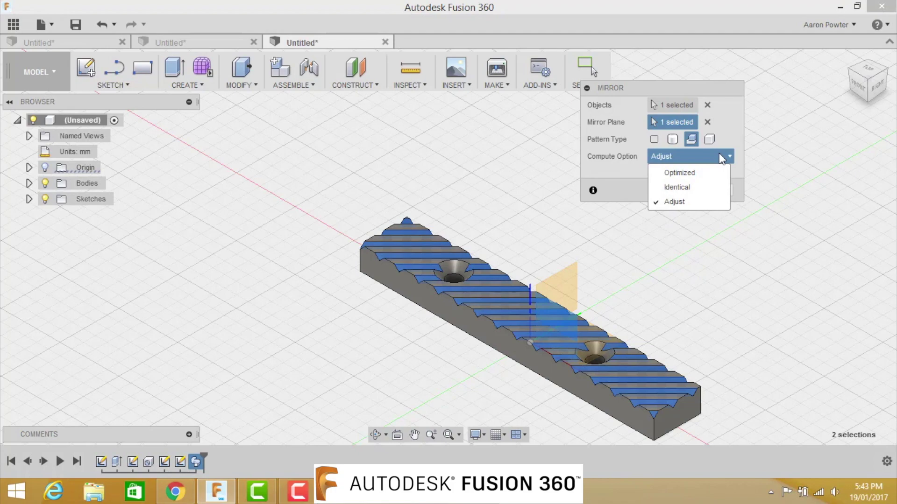
left_click(710, 158)
left_click(667, 190)
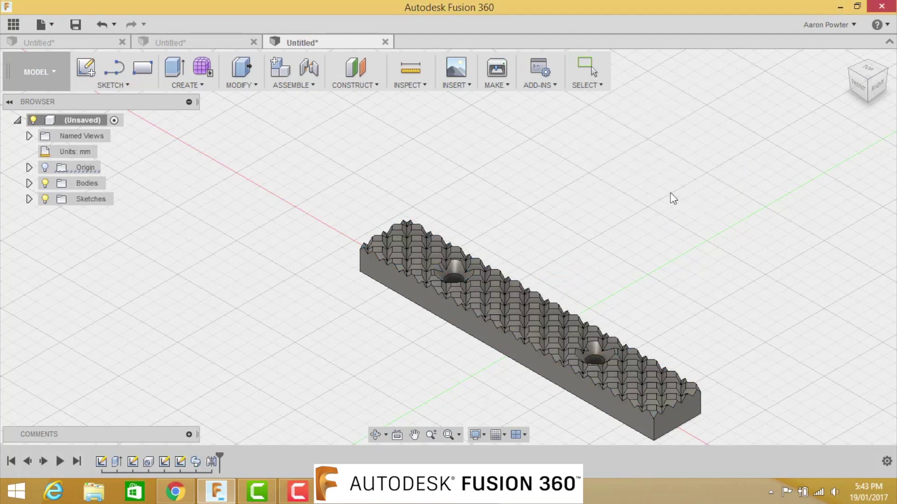
scroll(508, 416, "up", 2)
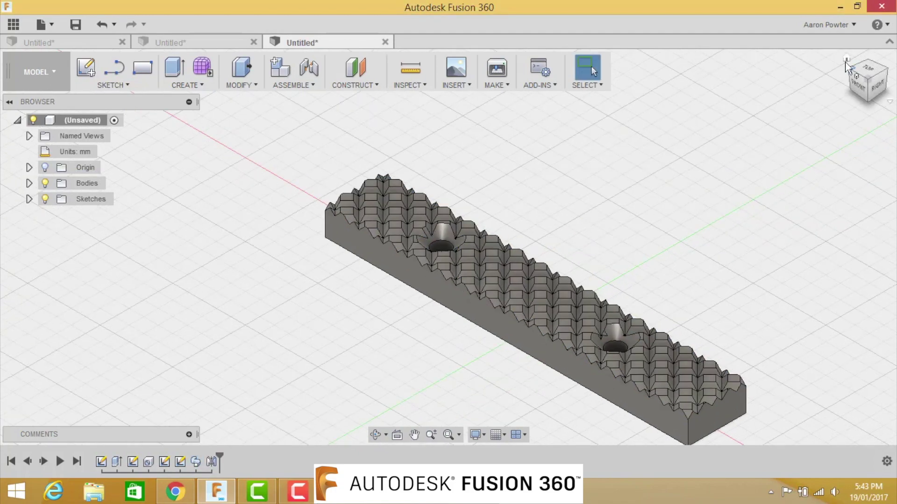
left_click(846, 59)
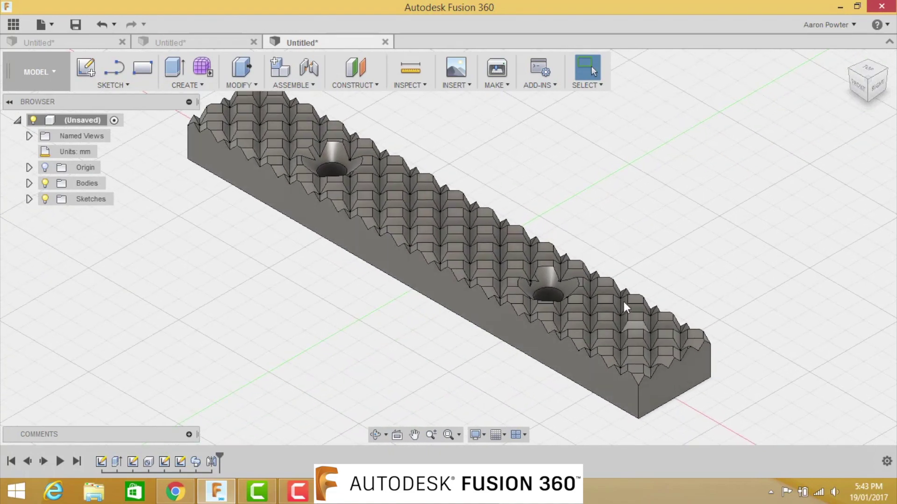
scroll(322, 260, "down", 1)
middle_click_drag(324, 270, 388, 299)
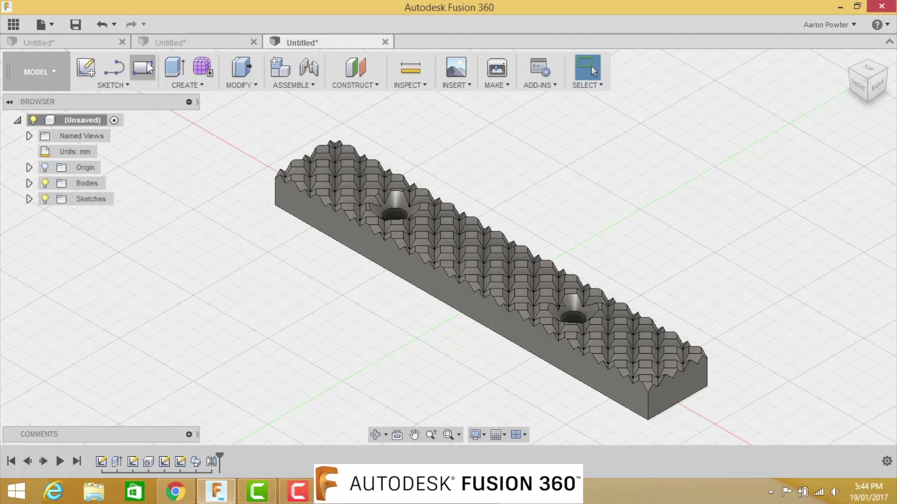
left_click(107, 44)
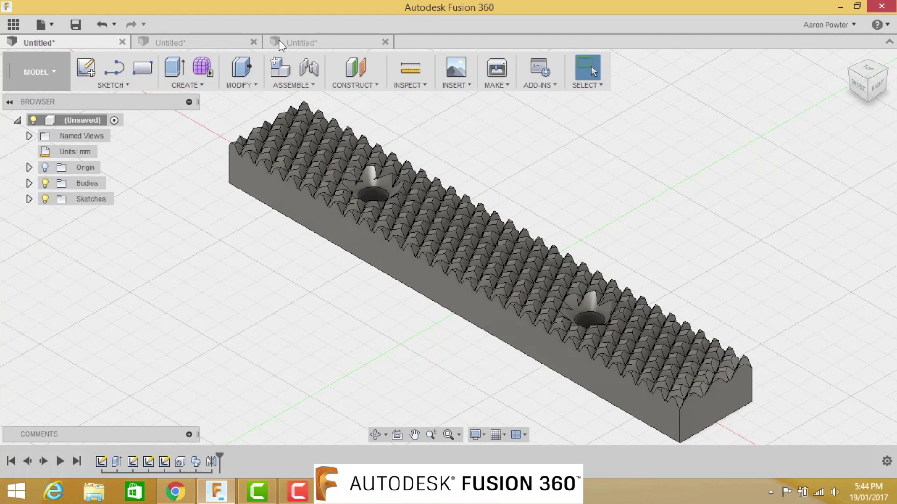
left_click(299, 44)
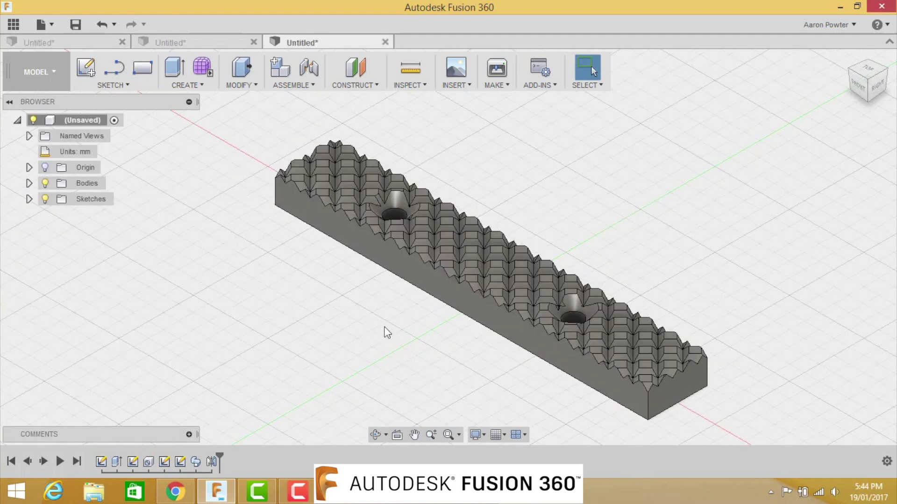
Save the design to the Fusion 360 Fortnight project, entering a name starting 'Vi'.
left_click(77, 25)
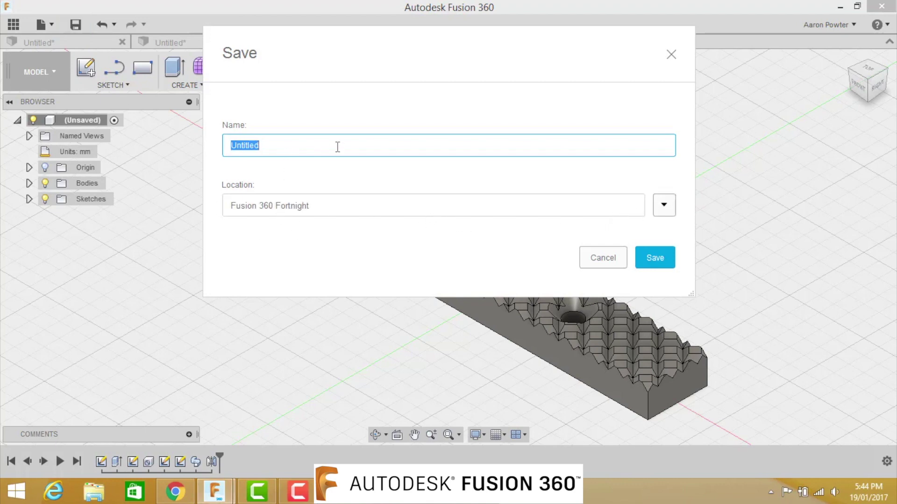
type("Vice Jaw Sweep Knurl")
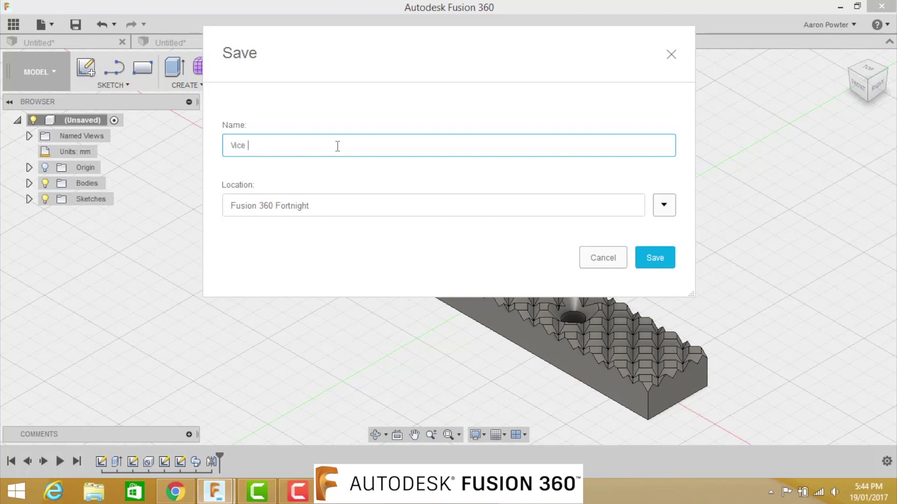